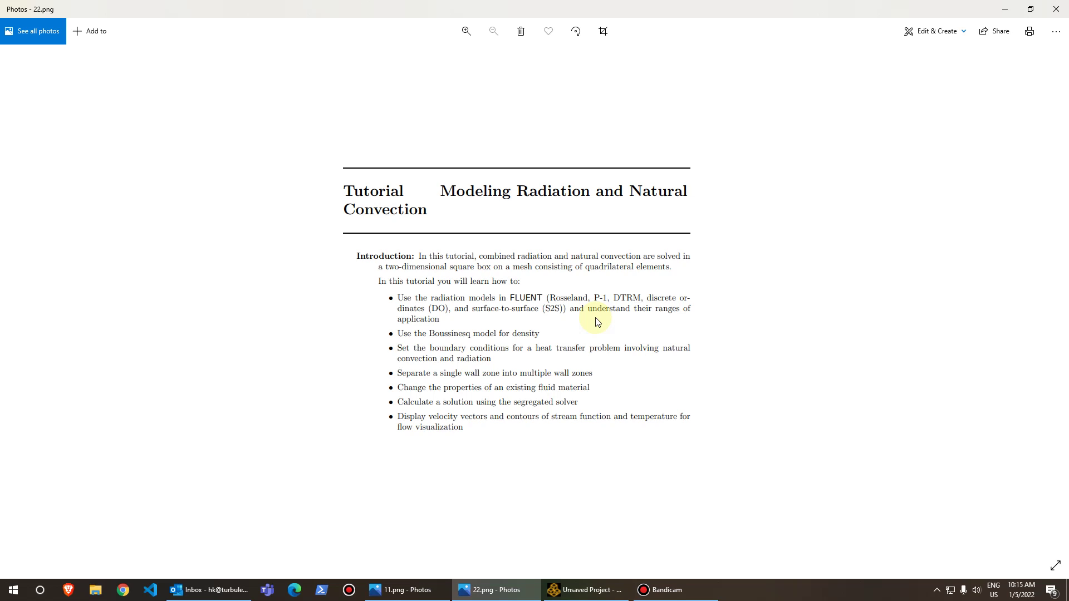
- Bring up the image 11.png to read the problem schematic and its material properties
left_click(1004, 9)
left_click(410, 590)
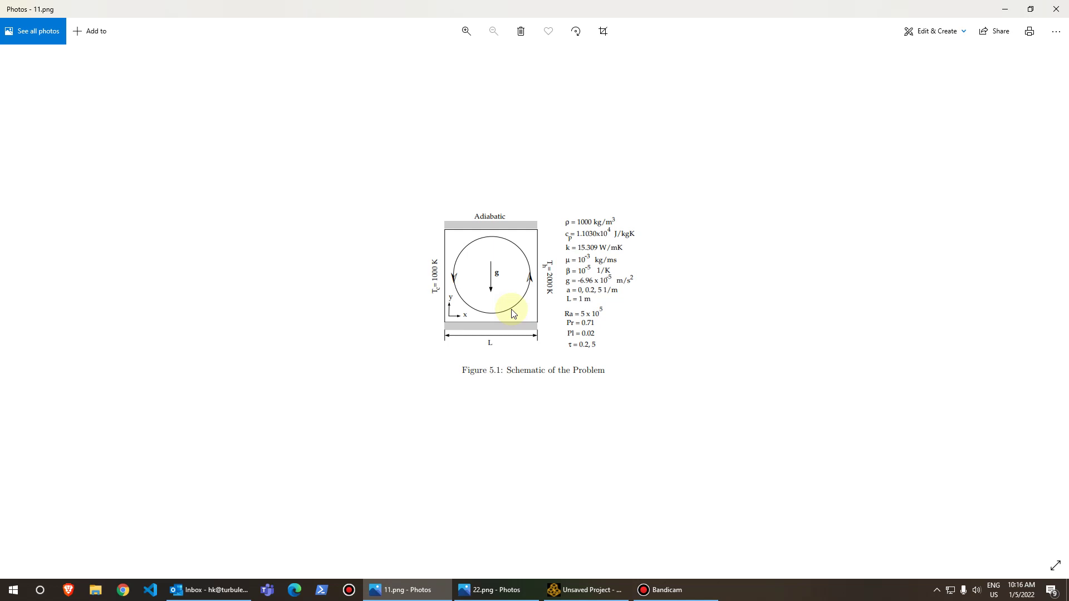
- Switch to Ansys Workbench and add a Fluid Flow (Fluent) analysis system to the project schematic
left_click(582, 589)
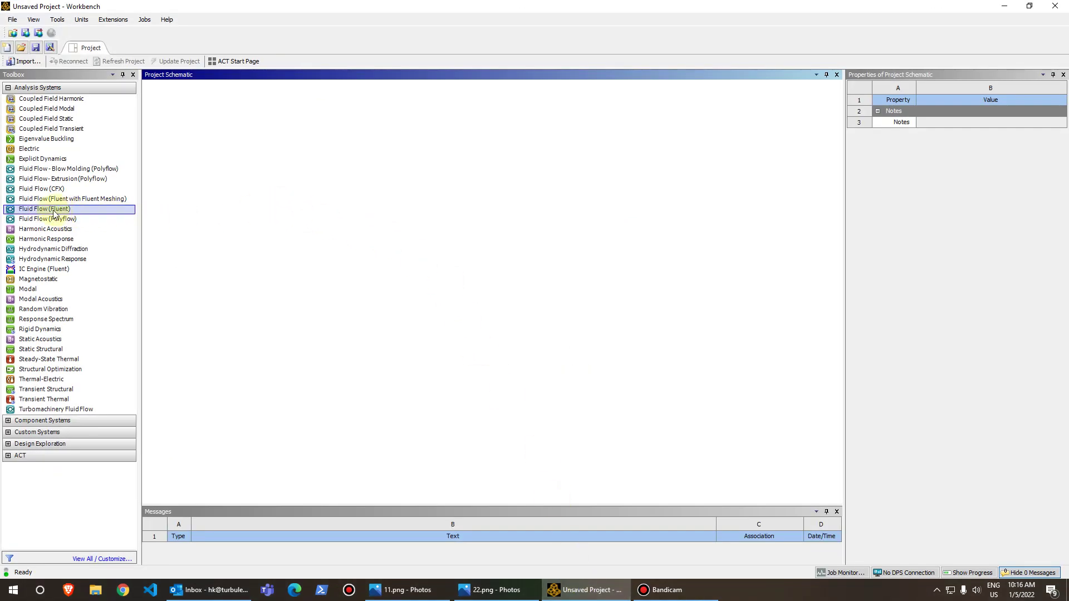
left_click_drag(53, 213, 212, 145)
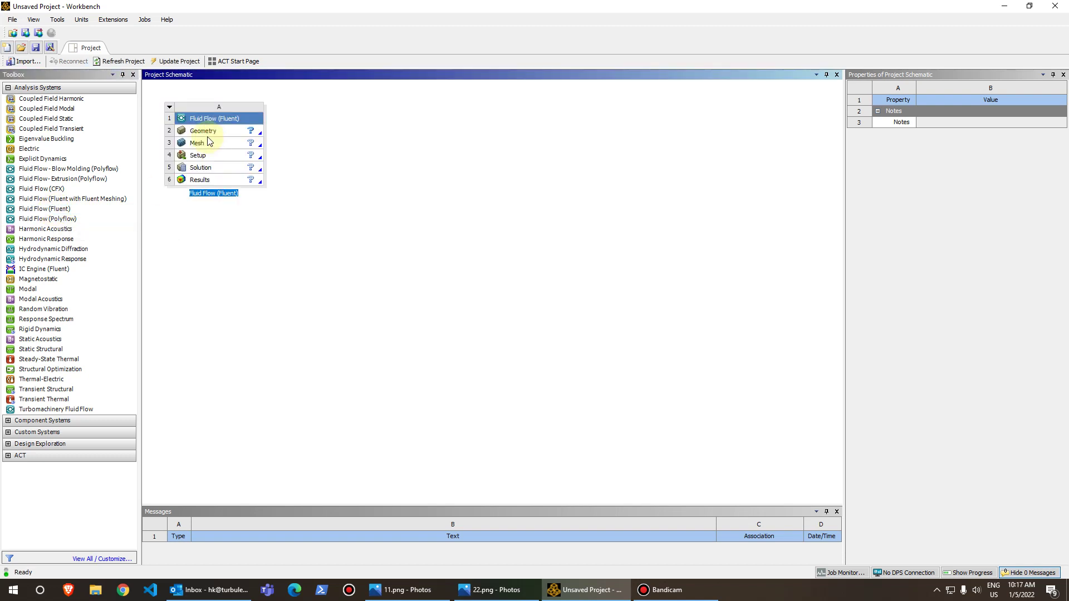
- Set the Geometry cell's analysis type to 2D and dismiss the mail notification
left_click(212, 134)
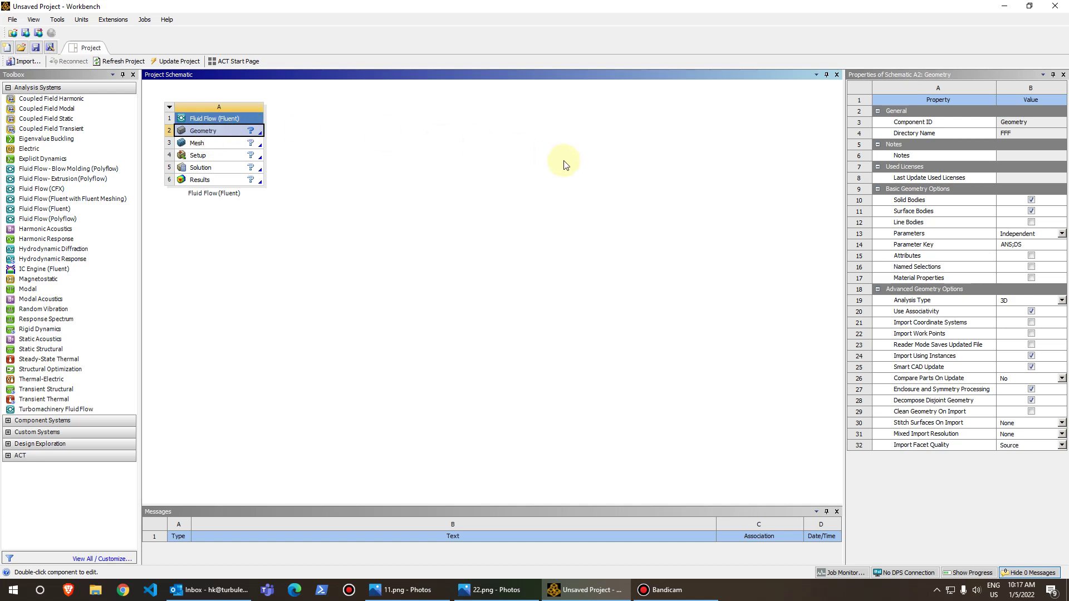
left_click(1035, 302)
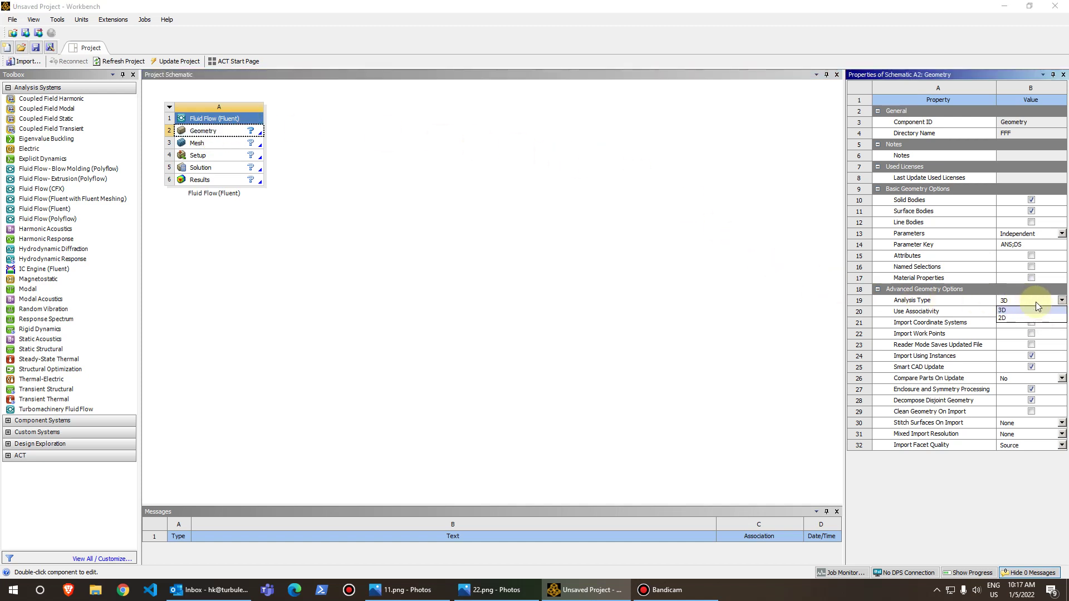
left_click(1012, 323)
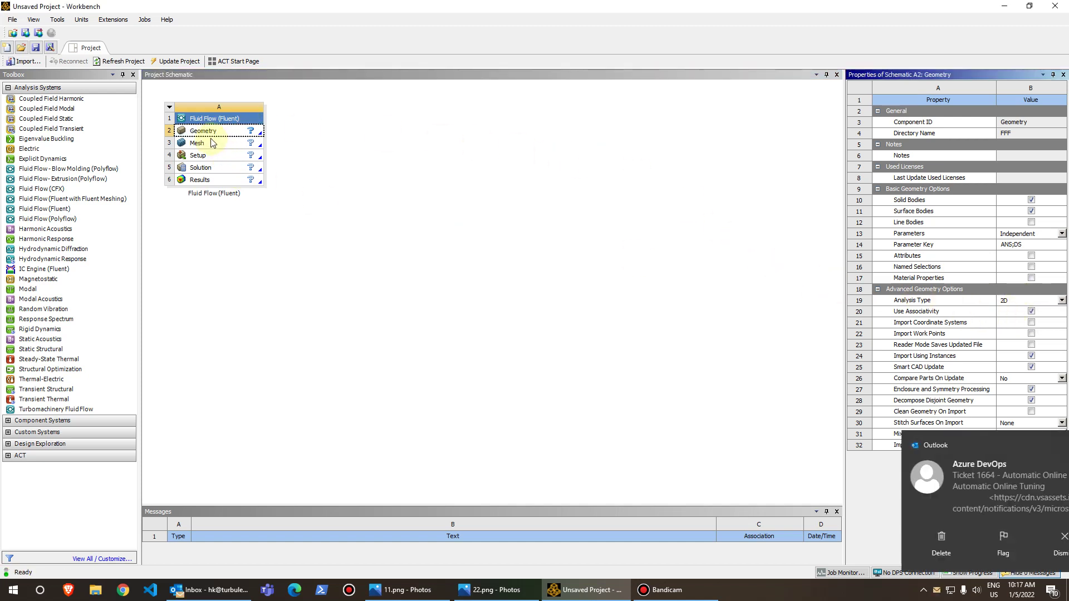
left_click(1044, 445)
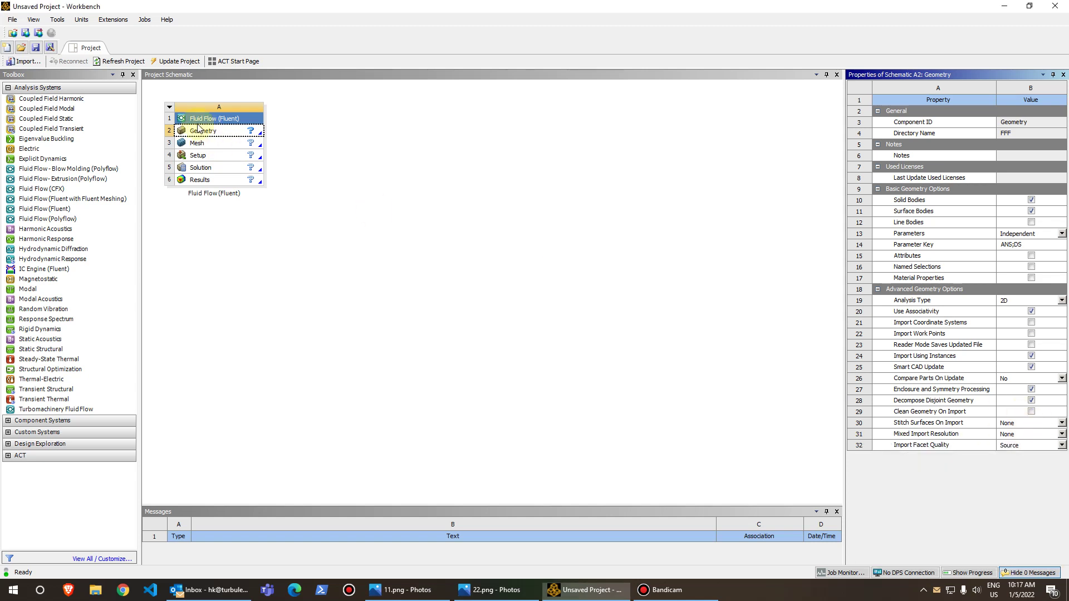
- Open the Geometry cell in SpaceClaim and close the 11.png photo window
double_click(203, 131)
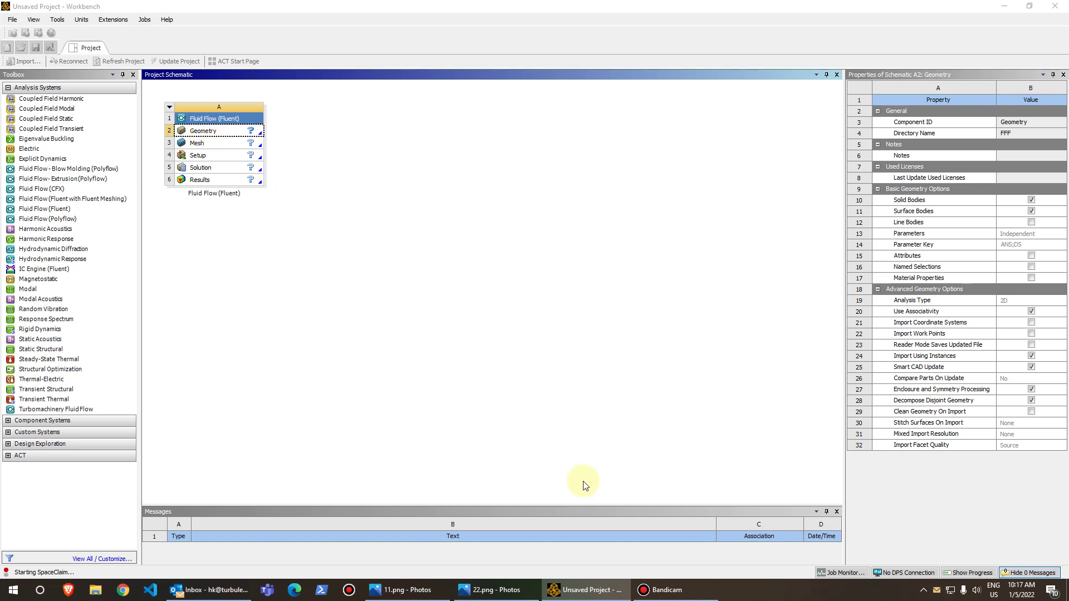
left_click(660, 596)
left_click(660, 596)
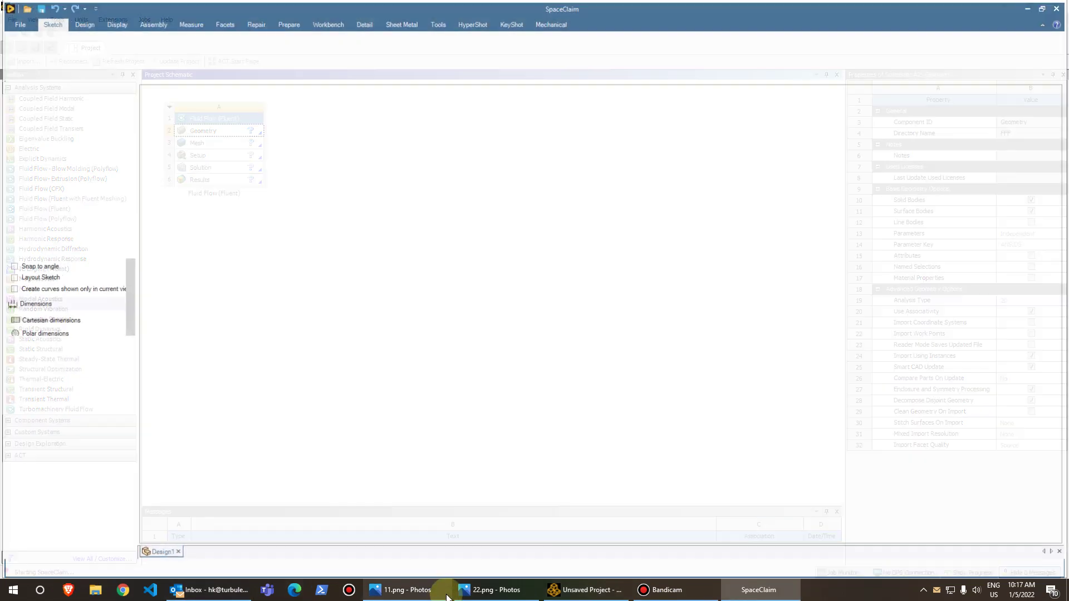
right_click(411, 589)
left_click(413, 573)
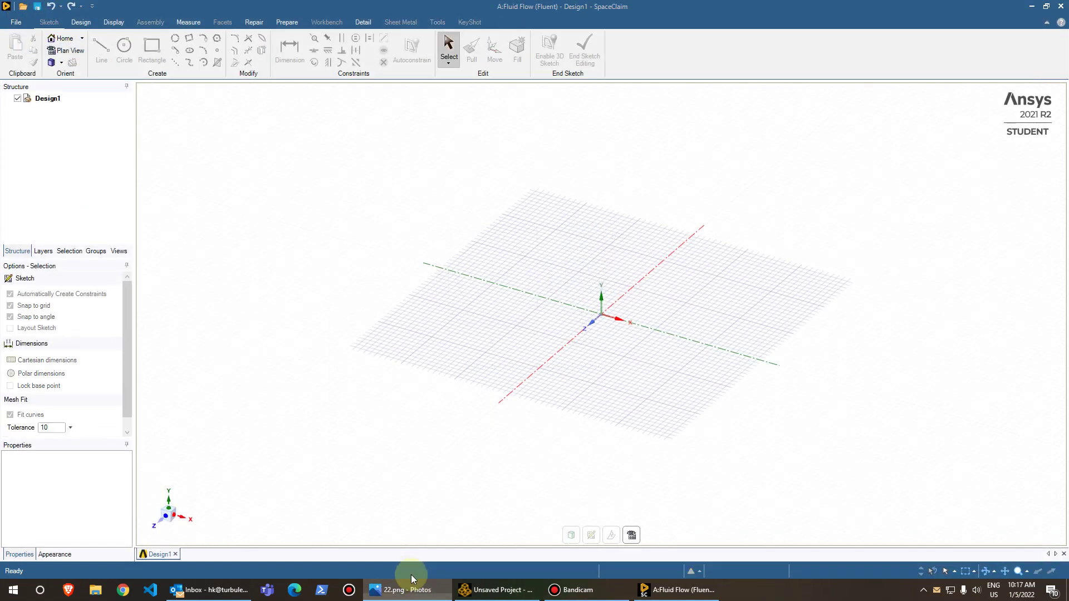
right_click(406, 589)
left_click(403, 576)
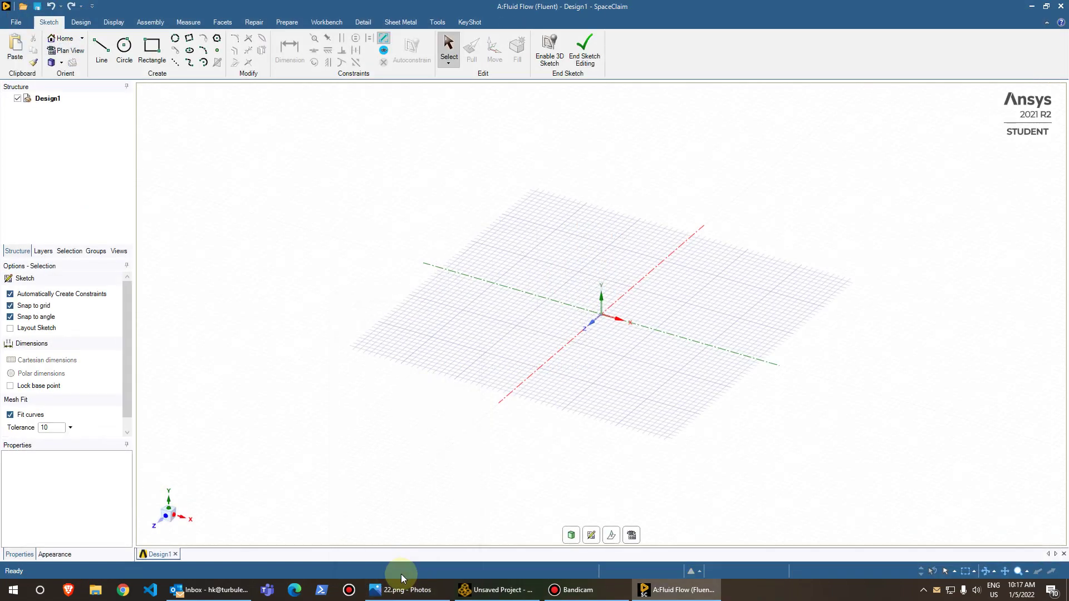
- Place the sketch plane on the XY plane and show it in plan view
left_click(591, 536)
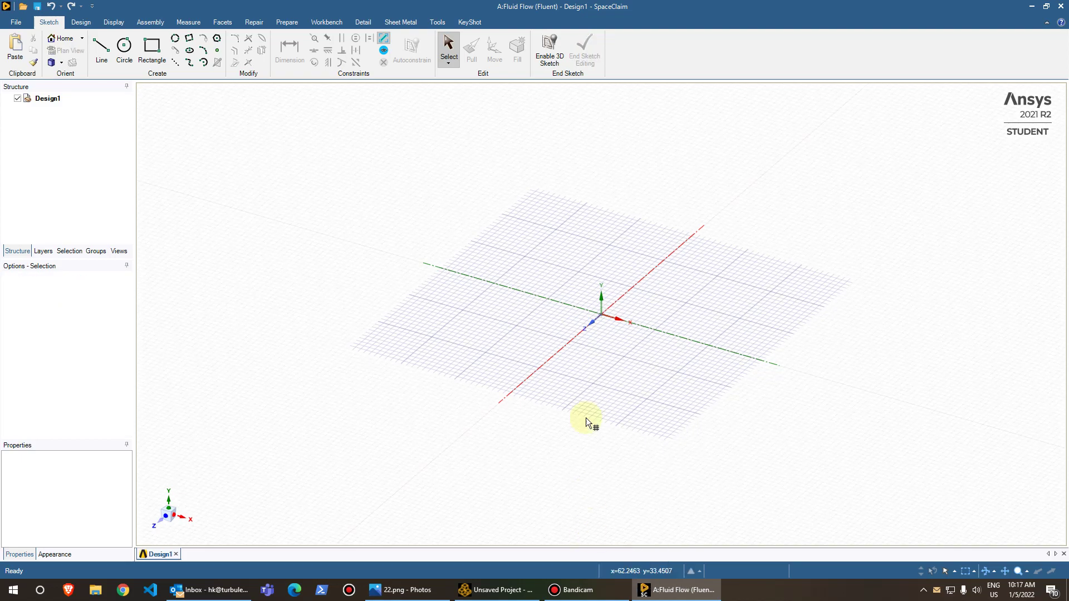
left_click(605, 319)
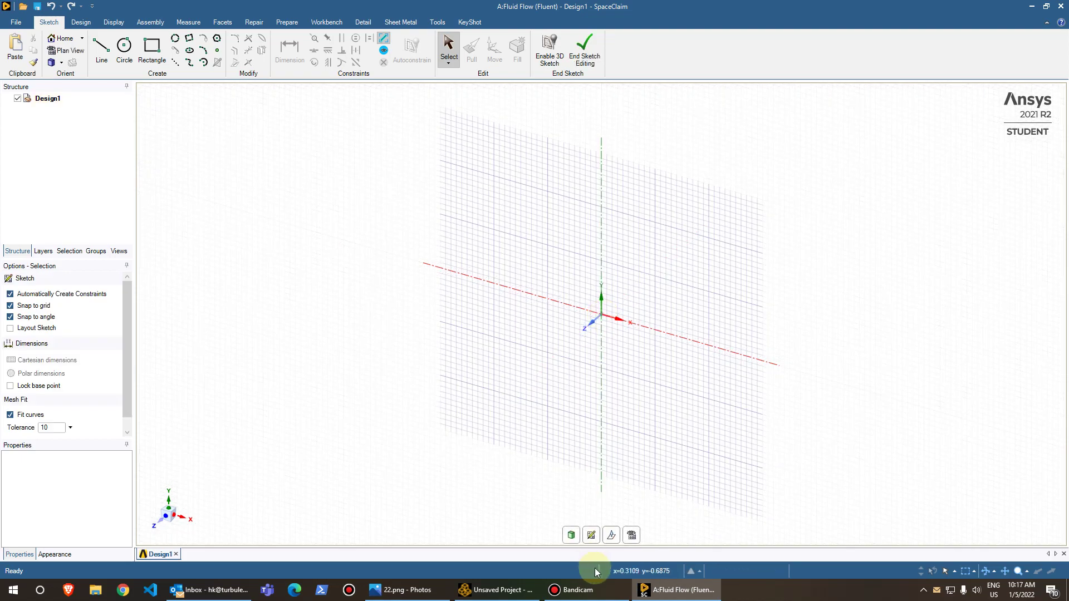
left_click(629, 536)
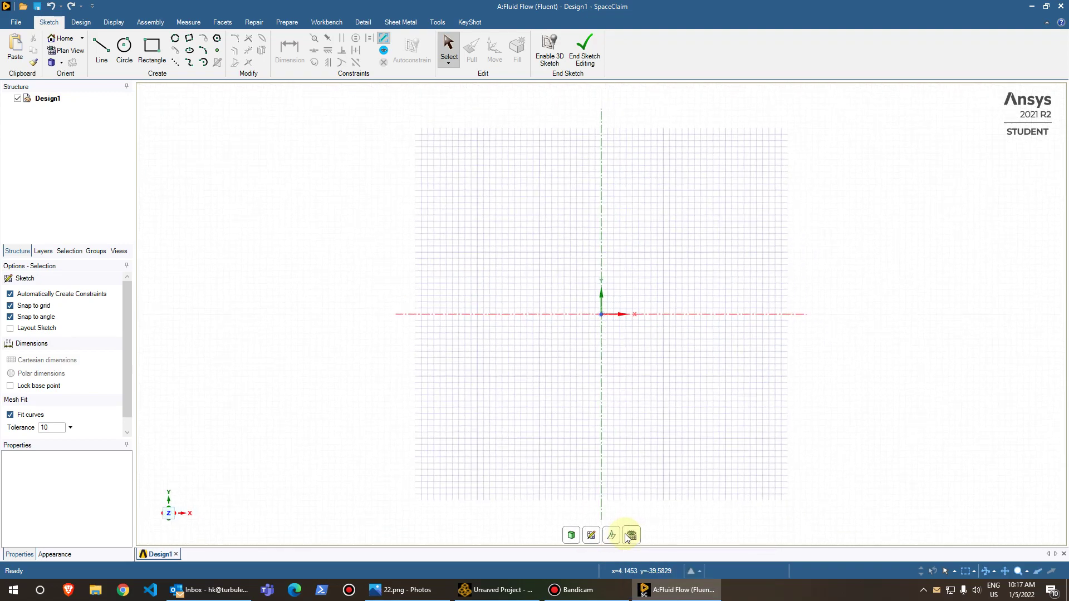
- Set the document's length unit to Meters in the SpaceClaim options
left_click(25, 26)
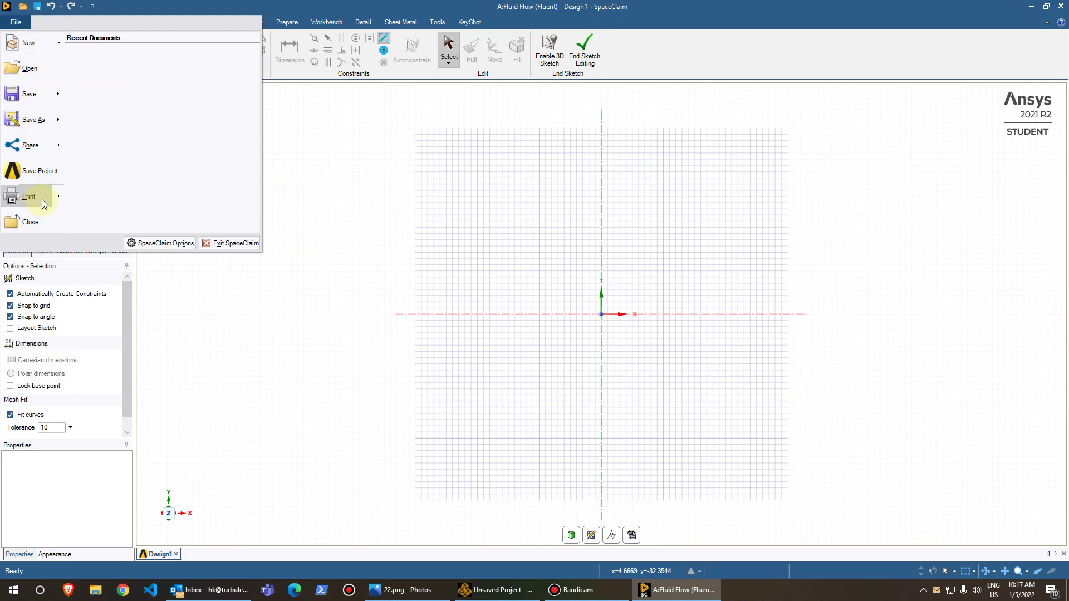
left_click(149, 239)
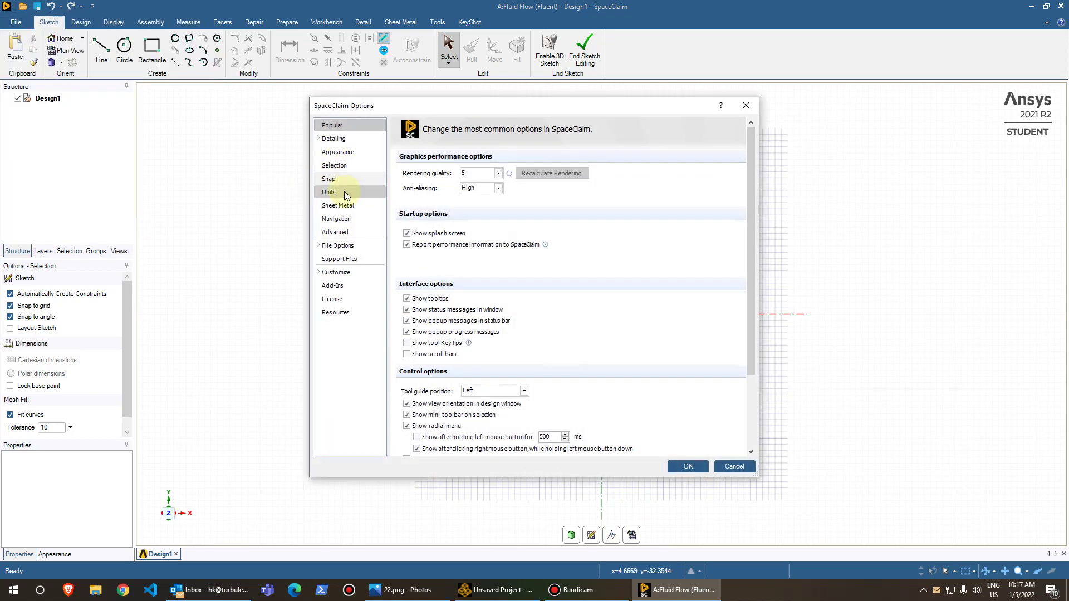
left_click(341, 192)
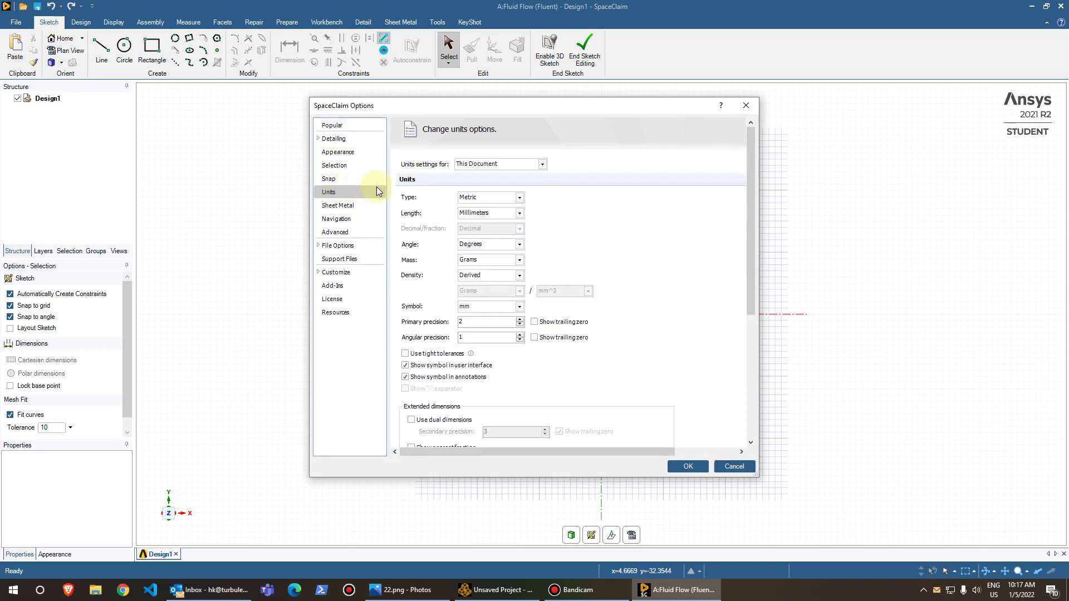
left_click(493, 214)
left_click(491, 260)
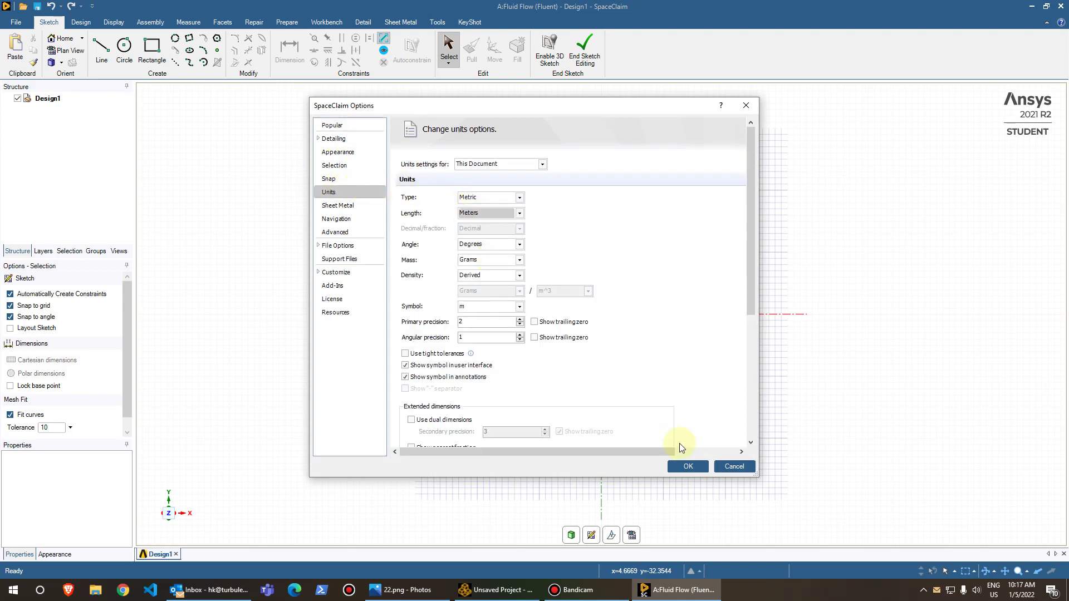
left_click(689, 467)
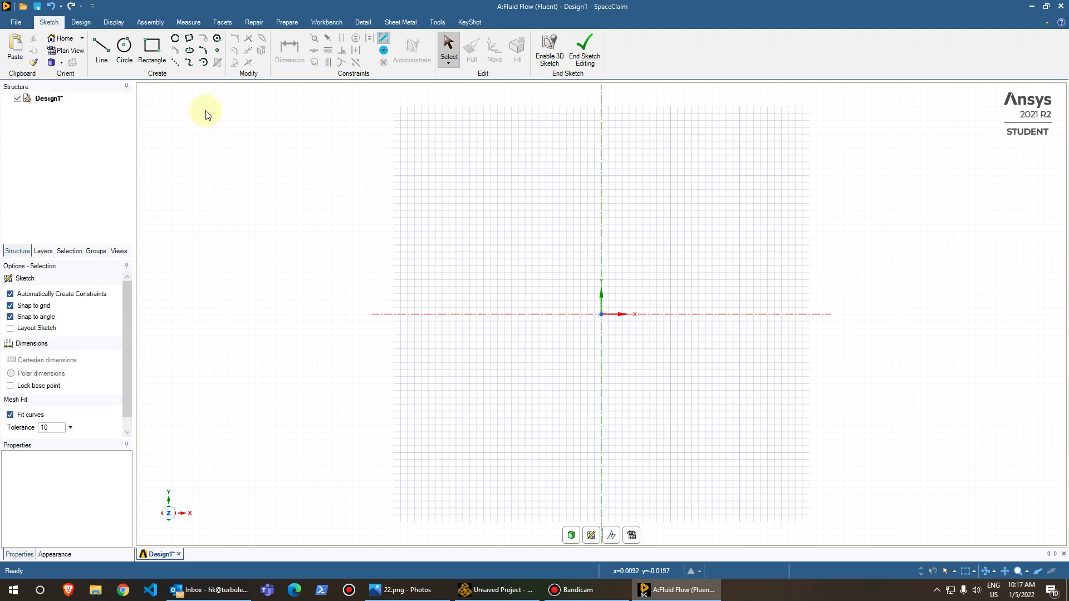
- Sketch a 1 m by 1 m rectangle with one corner at the origin and dismiss the mail notification
left_click(158, 55)
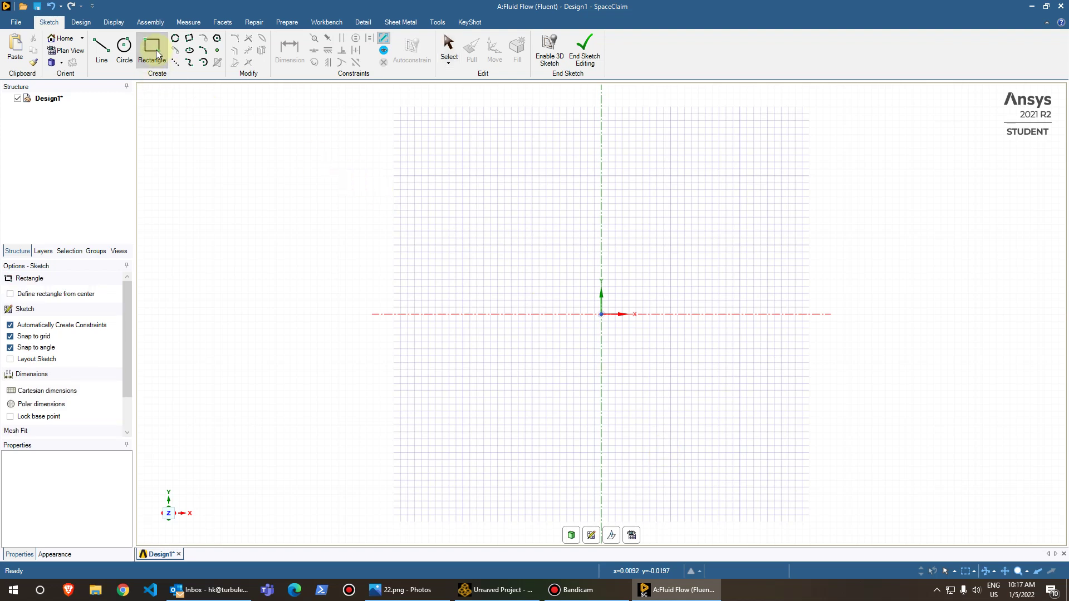
left_click(603, 312)
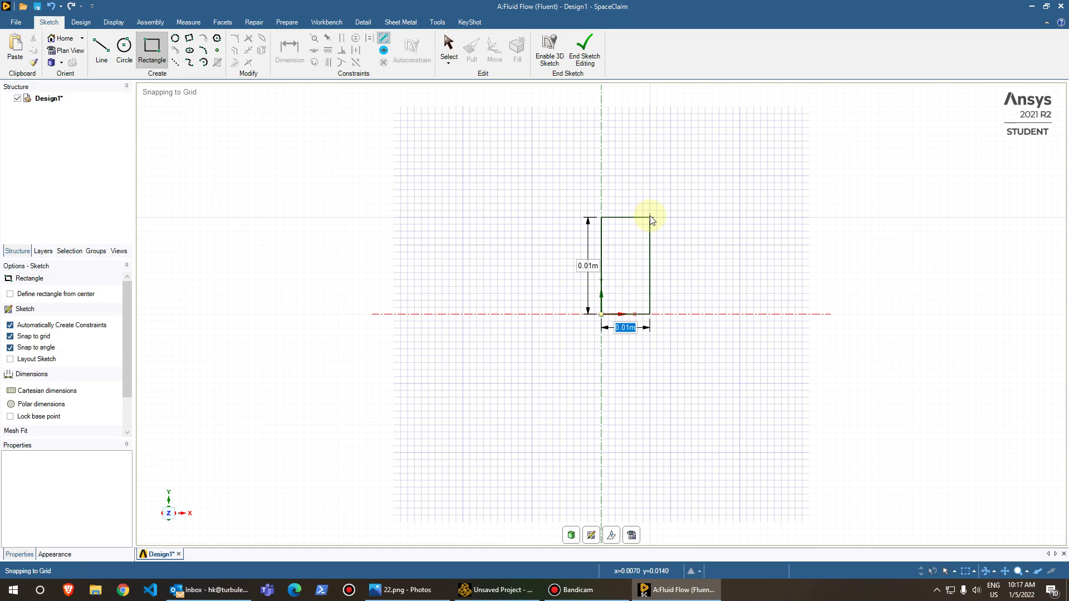
type("1")
key("Return")
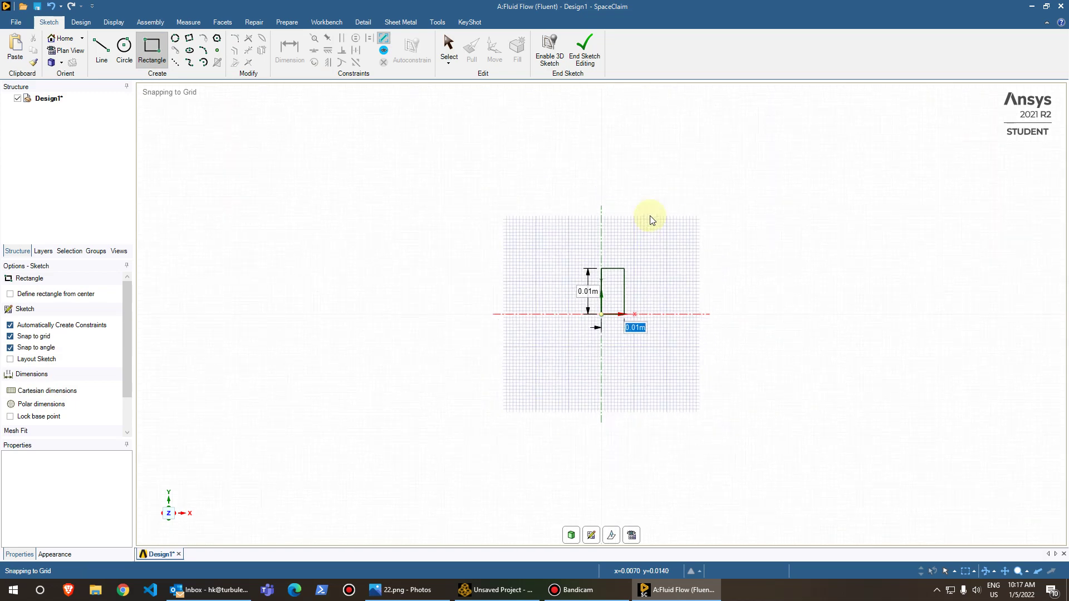
key("Tab")
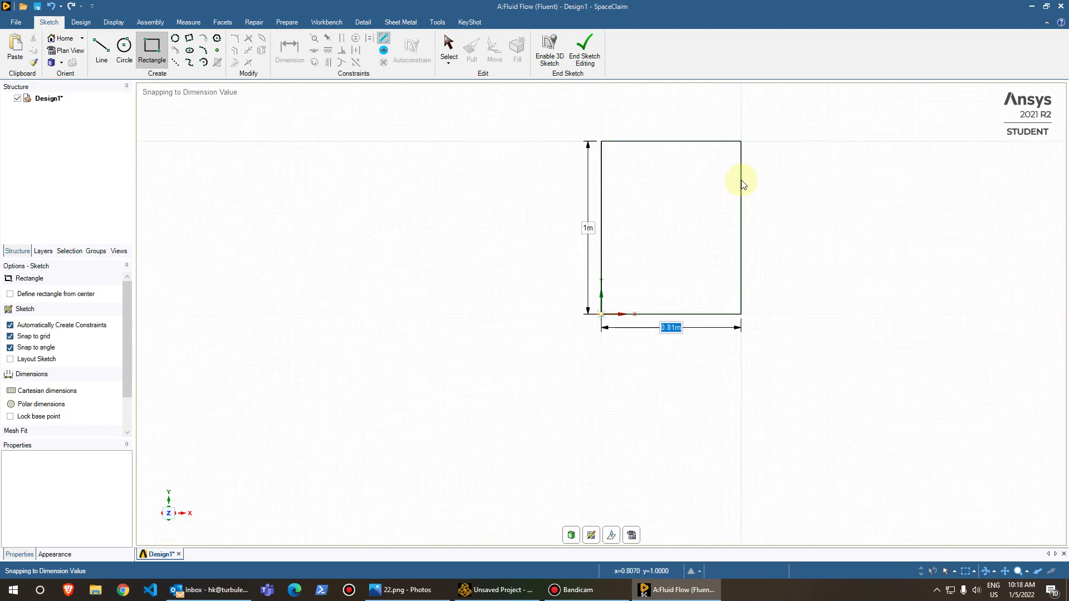
type("1")
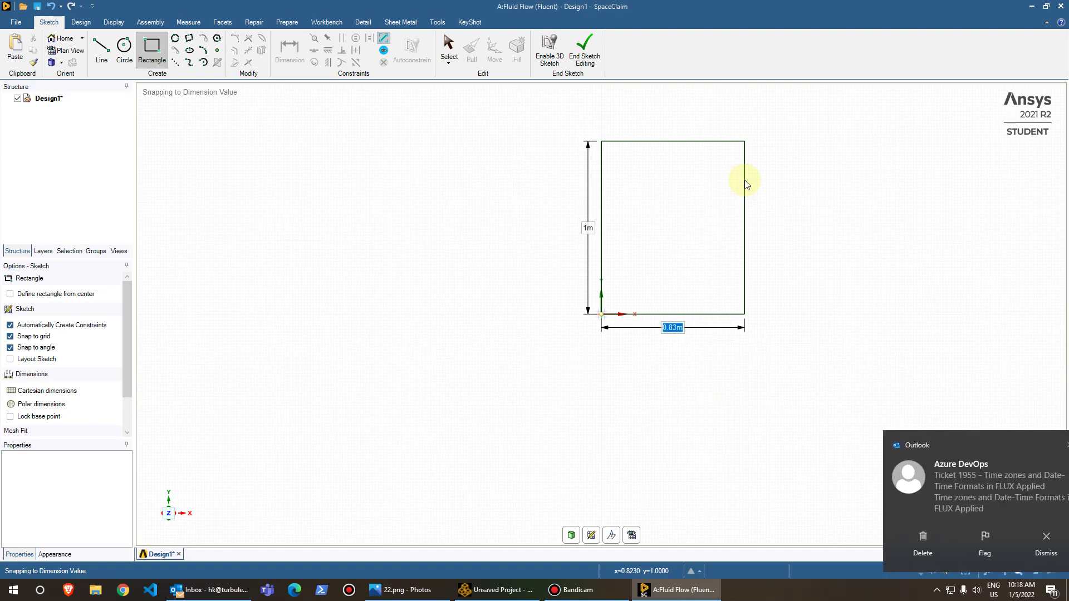
key("Return")
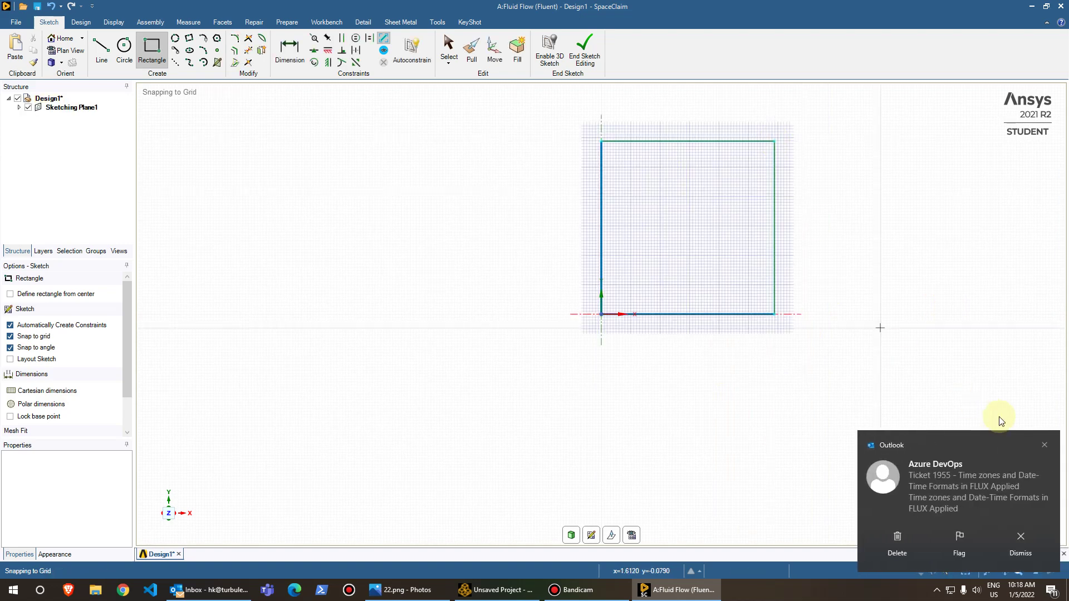
left_click(1045, 444)
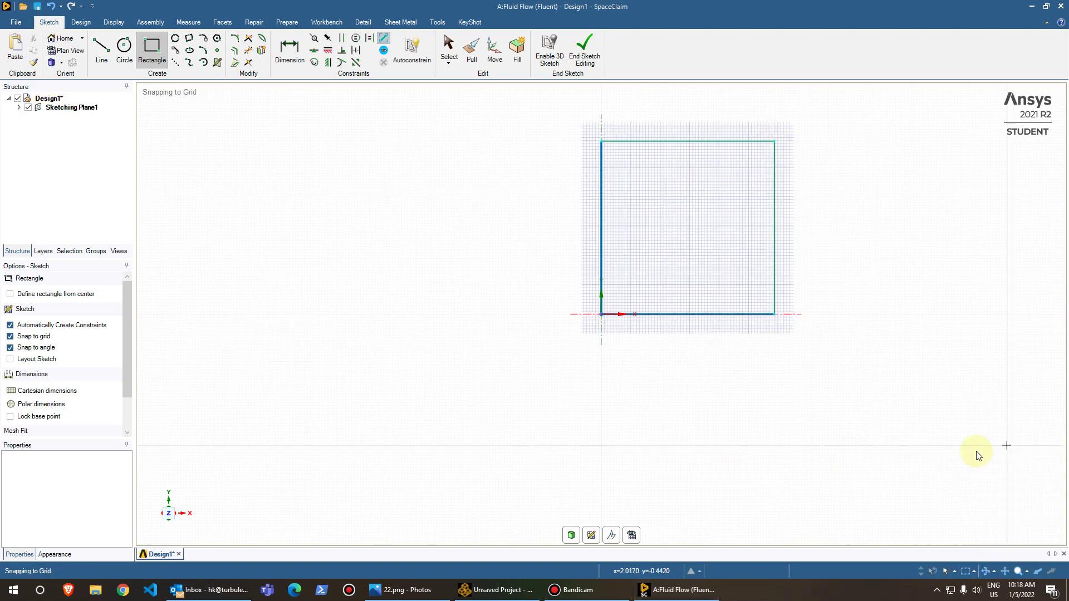
- Return the square sketch to 3D mode as a surface and close SpaceClaim
left_click(573, 538)
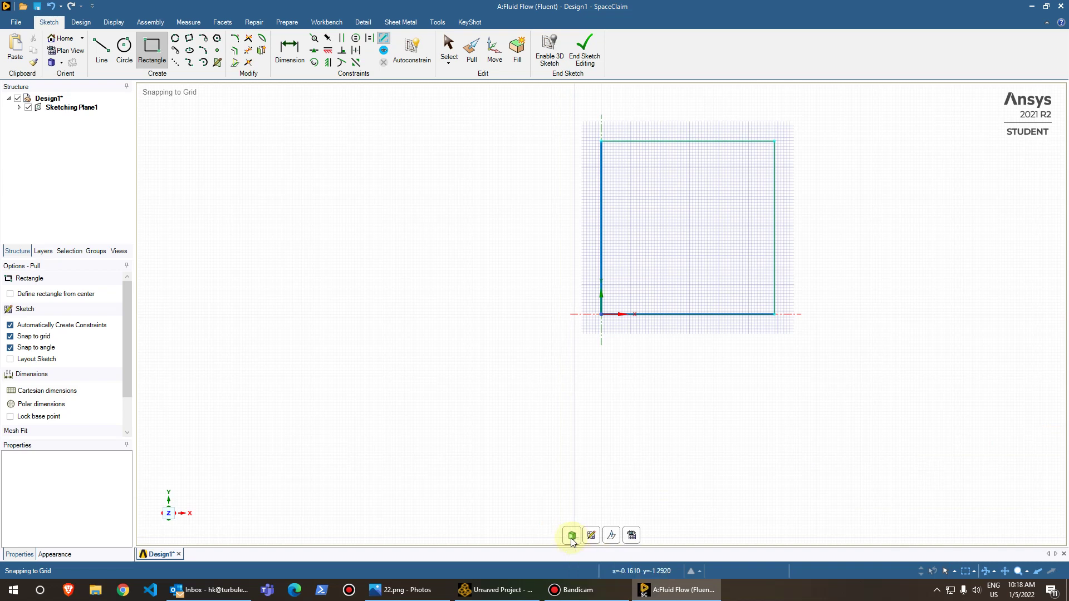
left_click(1062, 7)
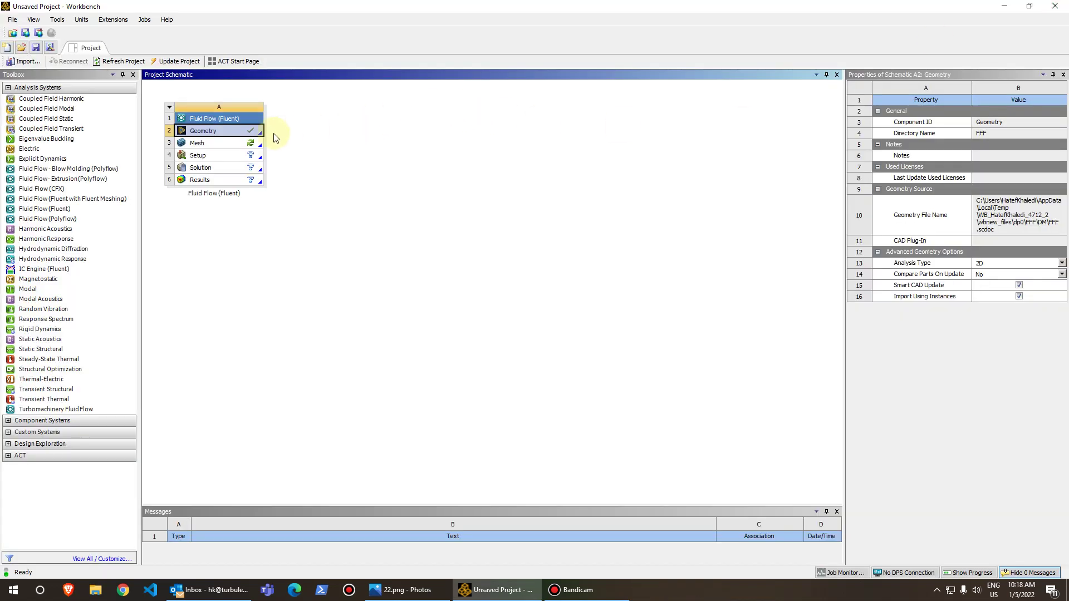
- Open the Mesh cell in Ansys Meshing and dismiss the mail notifications
double_click(199, 145)
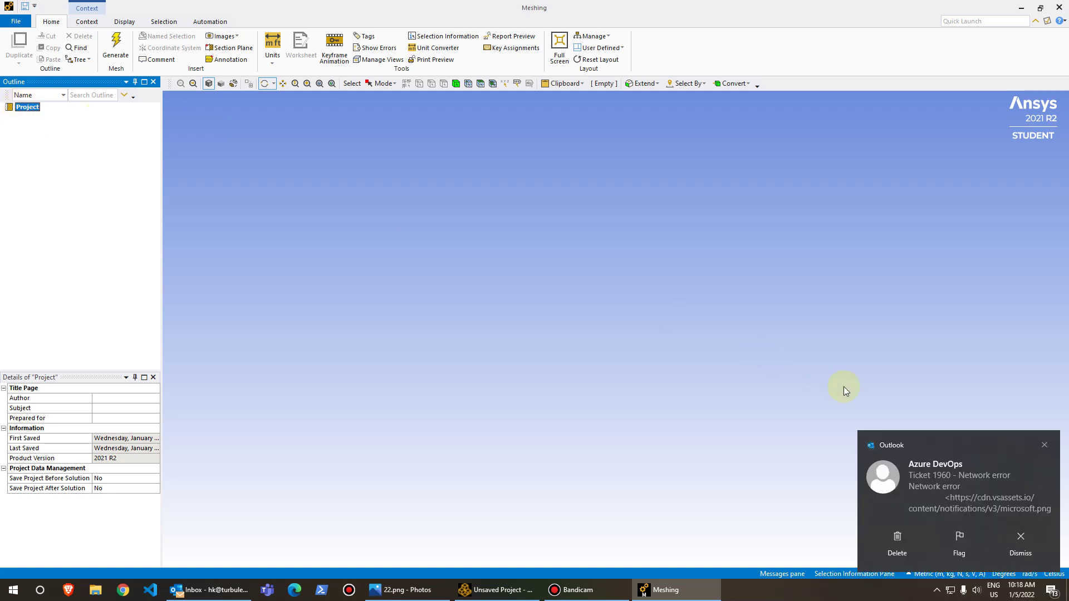
left_click(1043, 445)
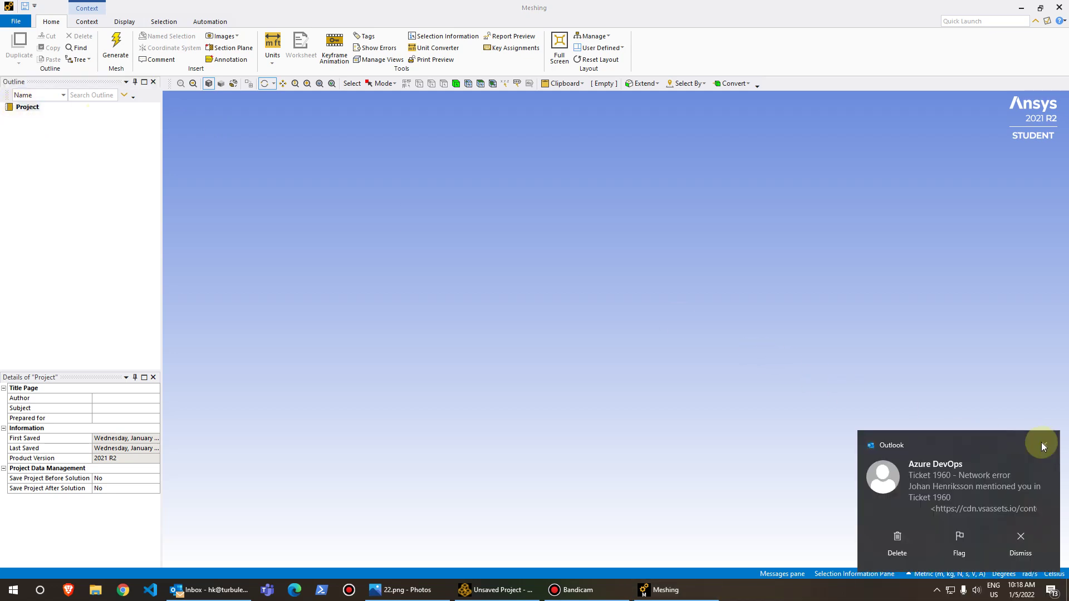
left_click(1043, 445)
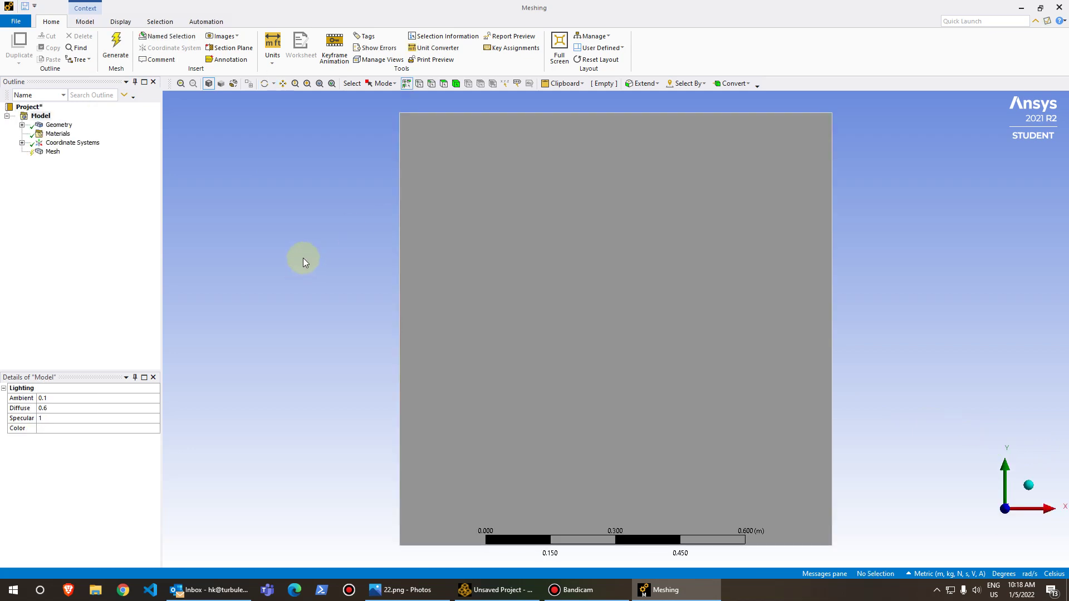
- Generate a mesh on the square with the default settings and clear the face selection
left_click(52, 152)
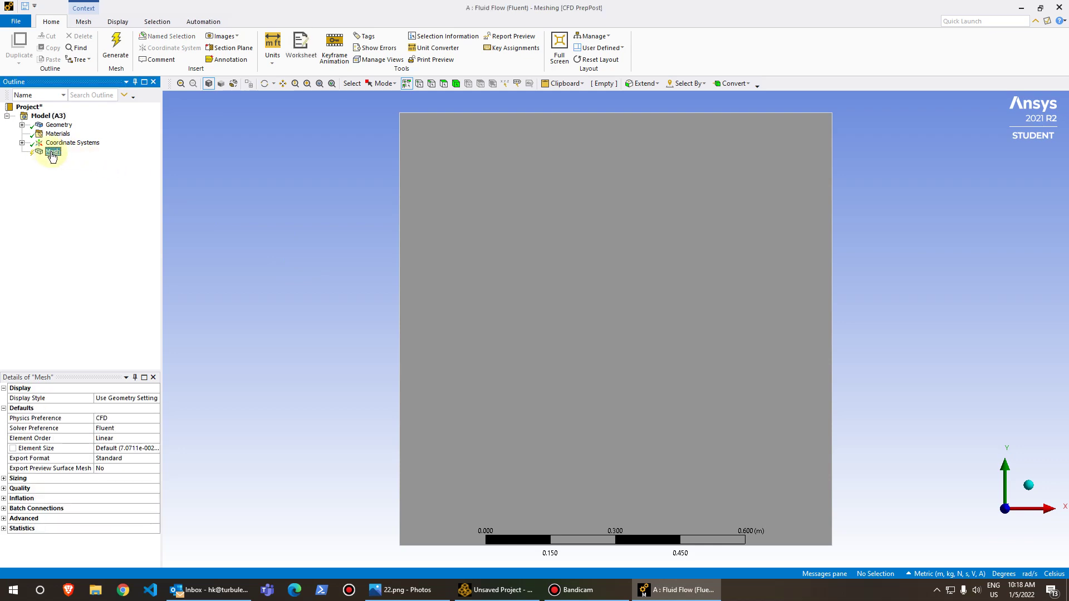
left_click(108, 53)
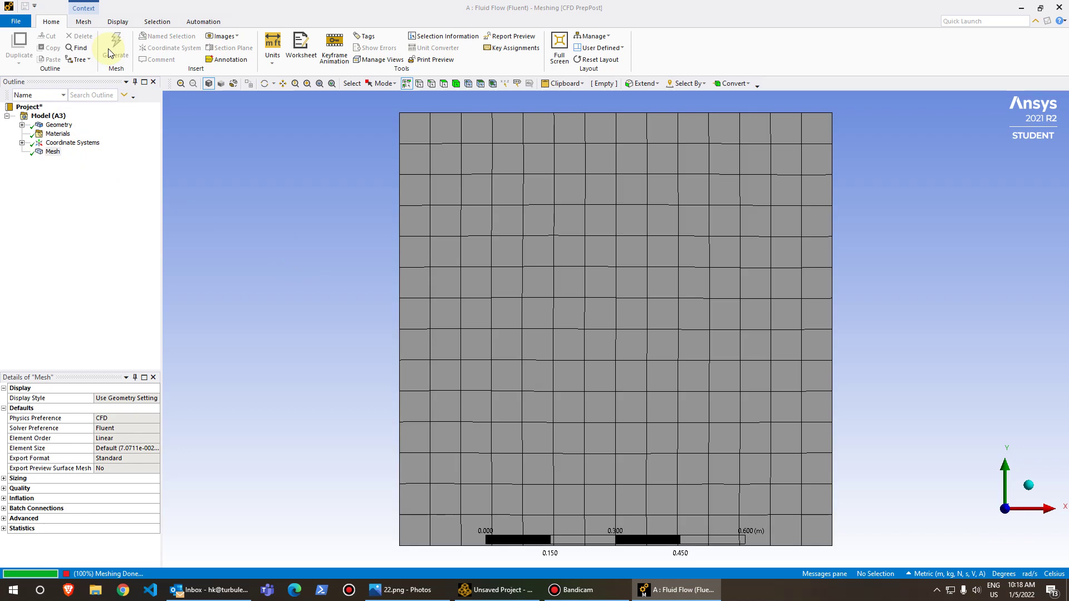
left_click(513, 255)
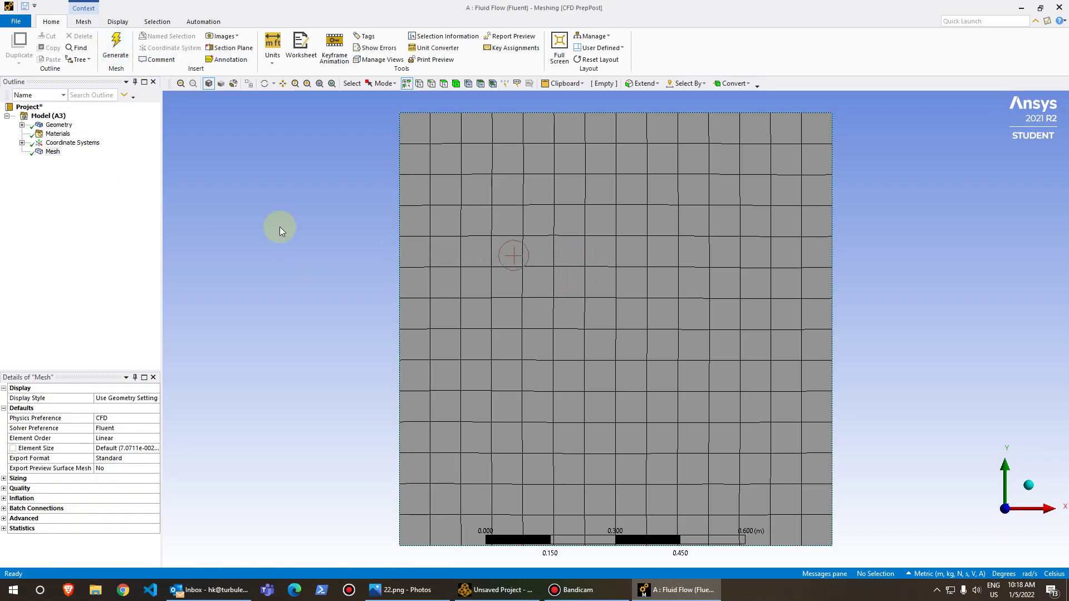
left_click(279, 226)
- Add a mapped face meshing control to the square face, regenerate the mesh and display it
right_click(58, 151)
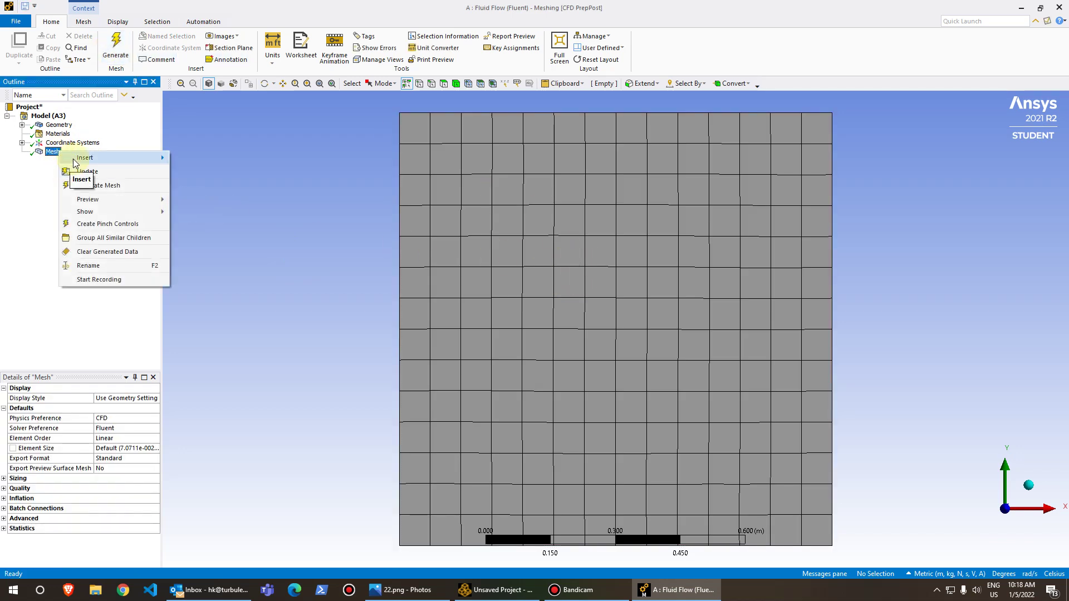
left_click(75, 161)
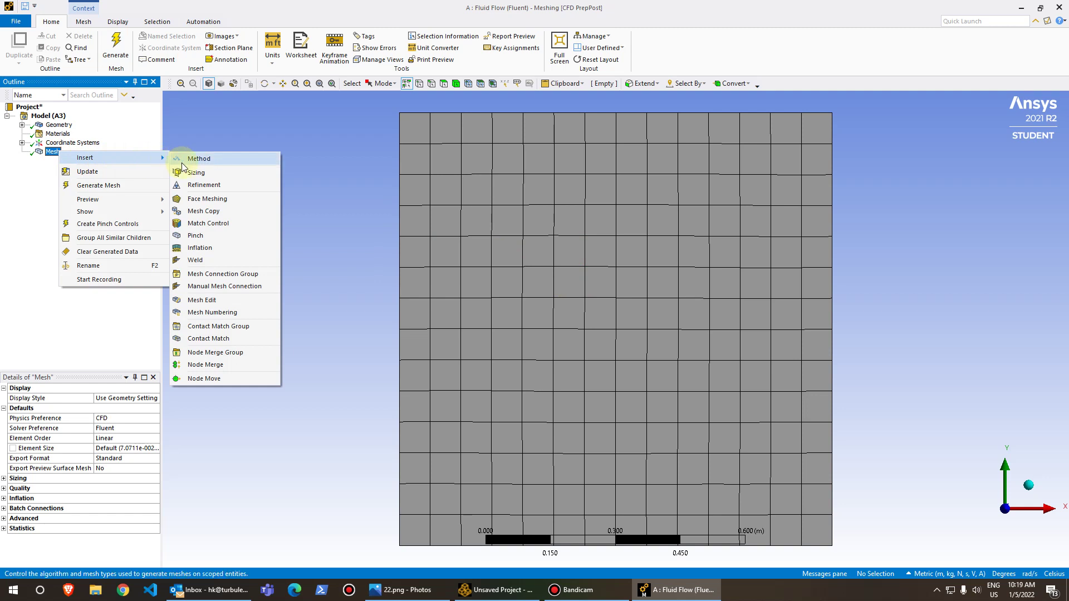
left_click(199, 199)
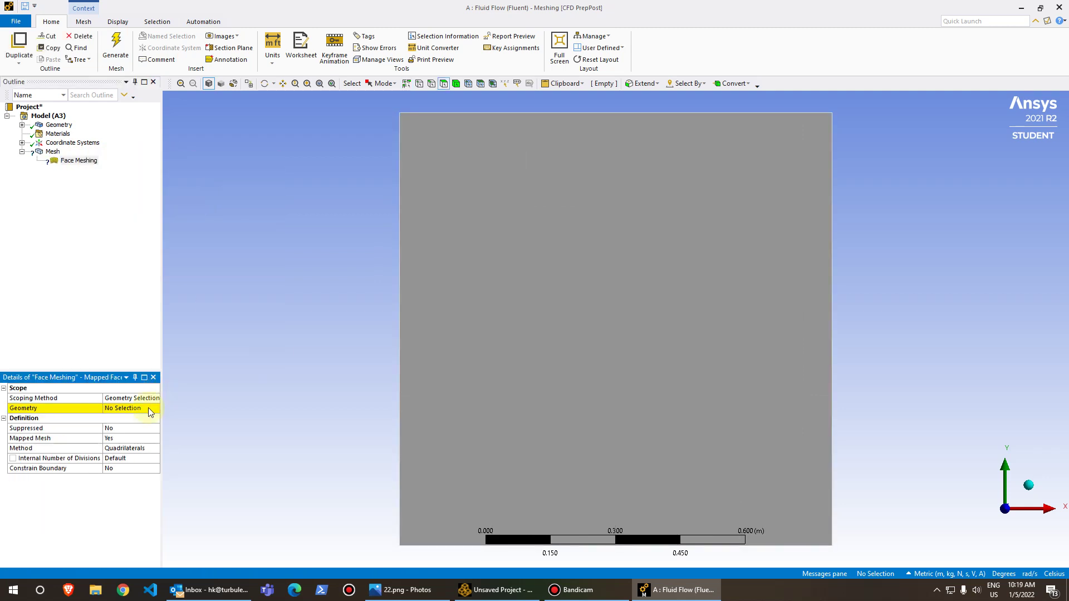
left_click(517, 199)
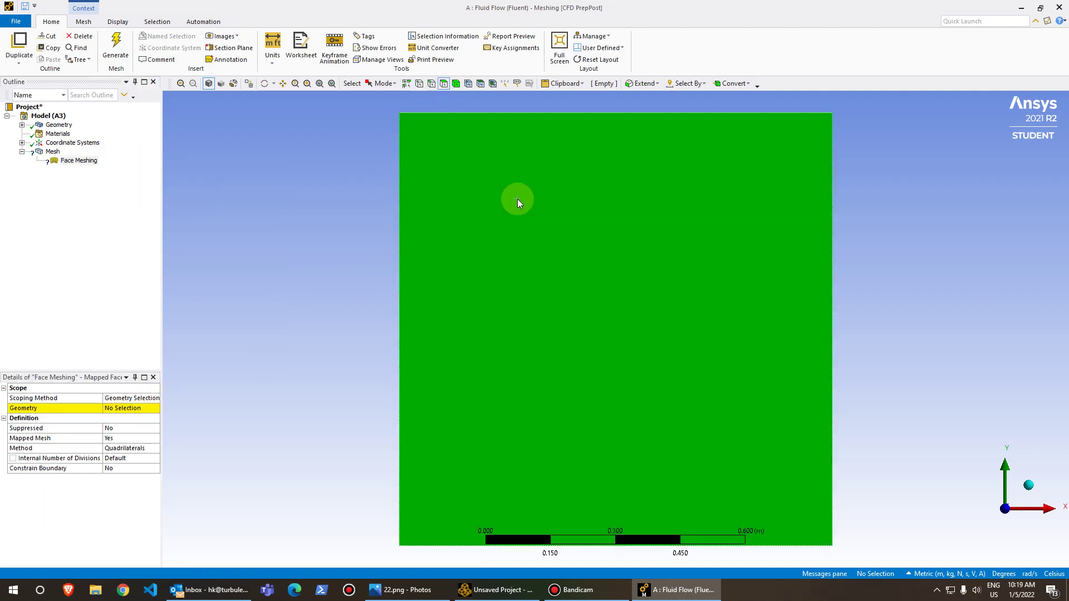
left_click(128, 408)
left_click(124, 410)
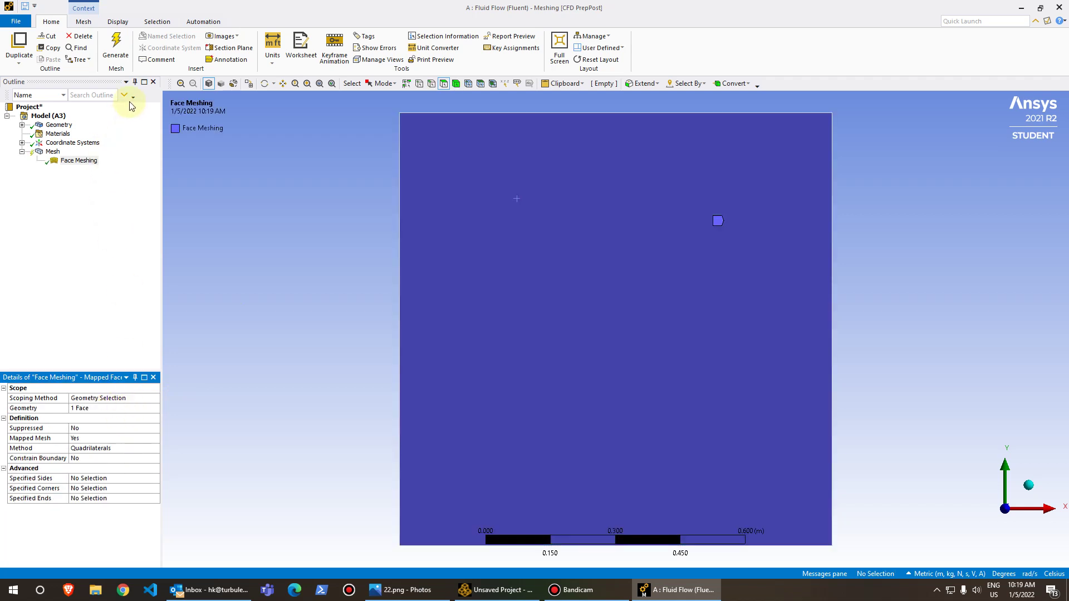
left_click(119, 56)
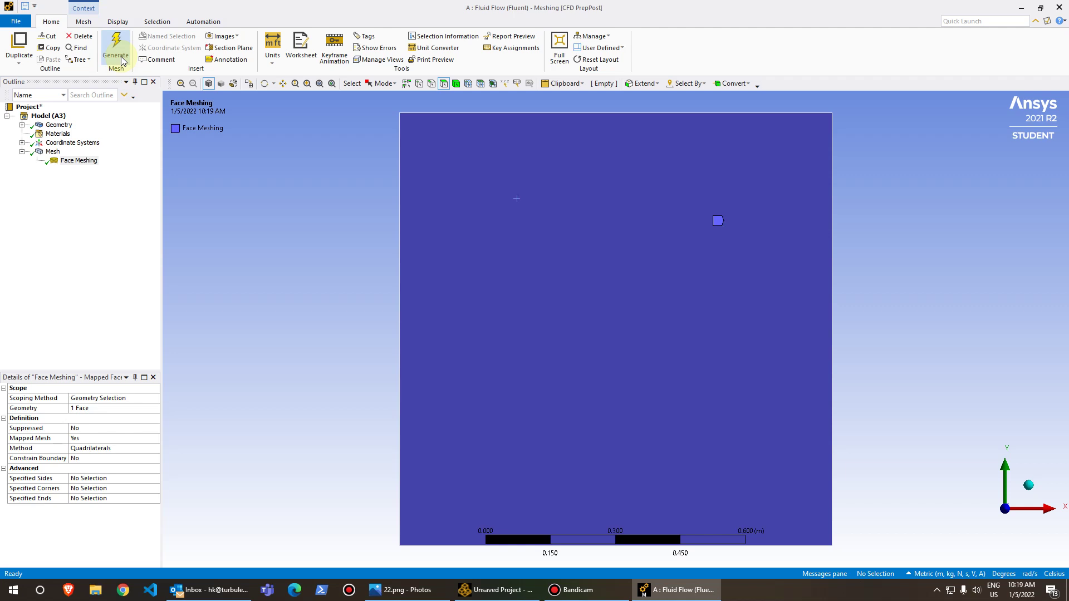
left_click(54, 152)
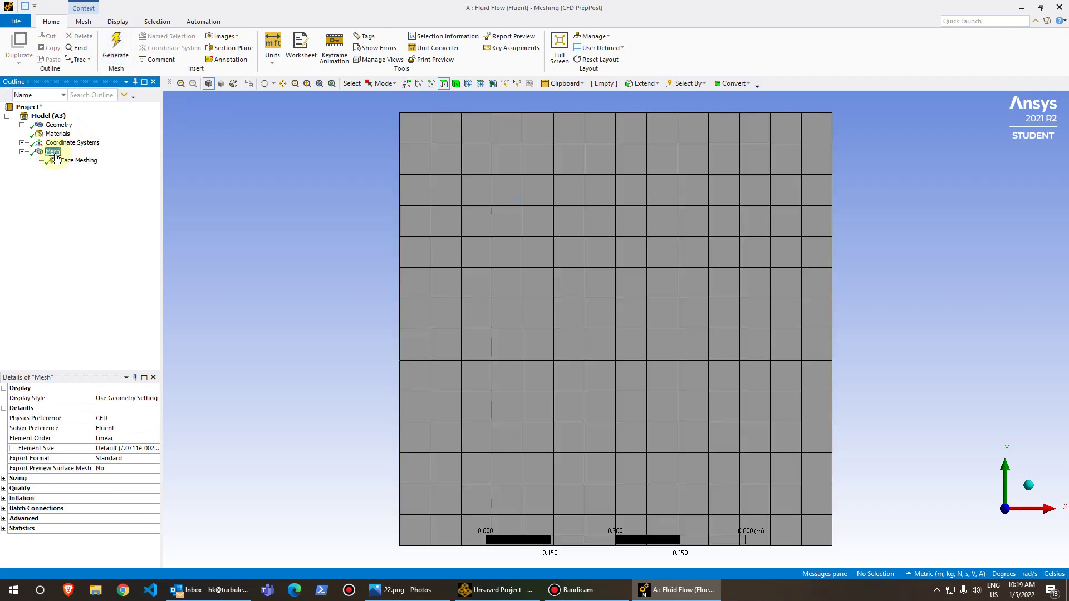
- Insert a mesh sizing control and scope it to all four edges of the square
right_click(55, 156)
mouse_move(67, 161)
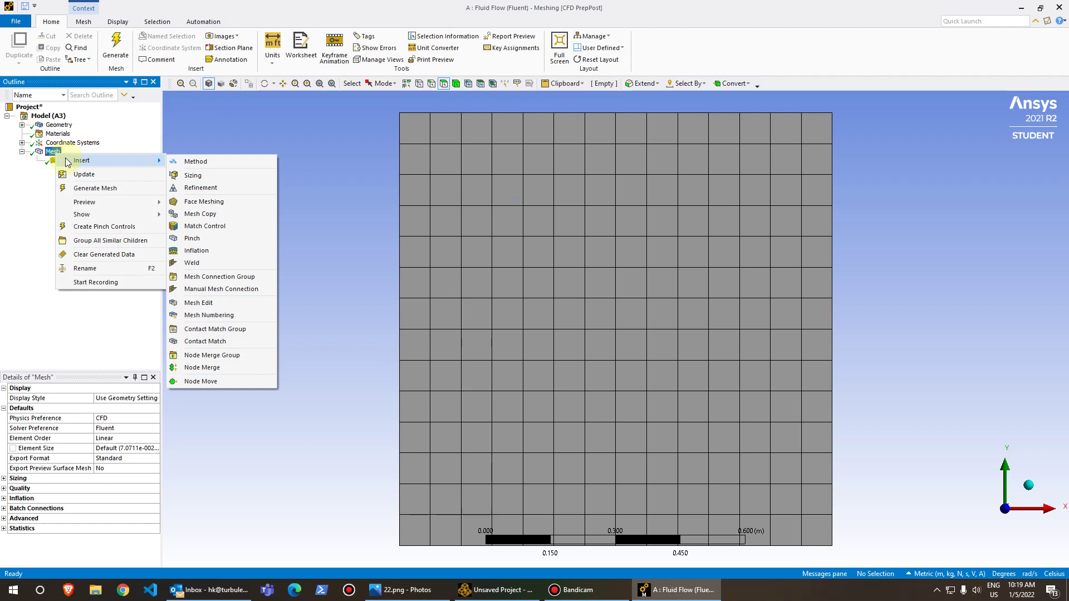
left_click(193, 175)
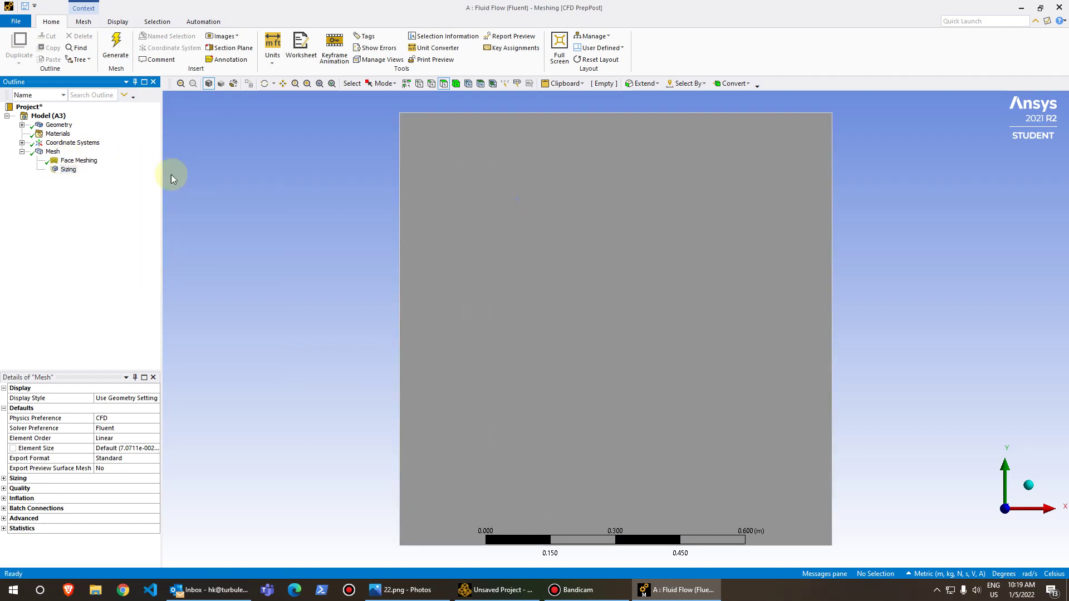
left_click(432, 85)
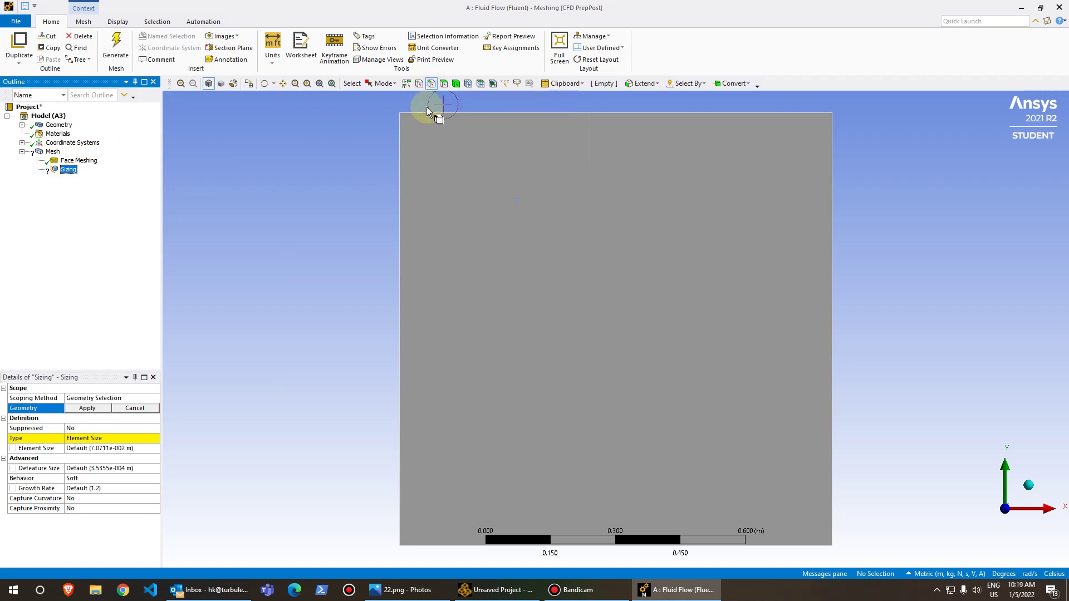
left_click(402, 149)
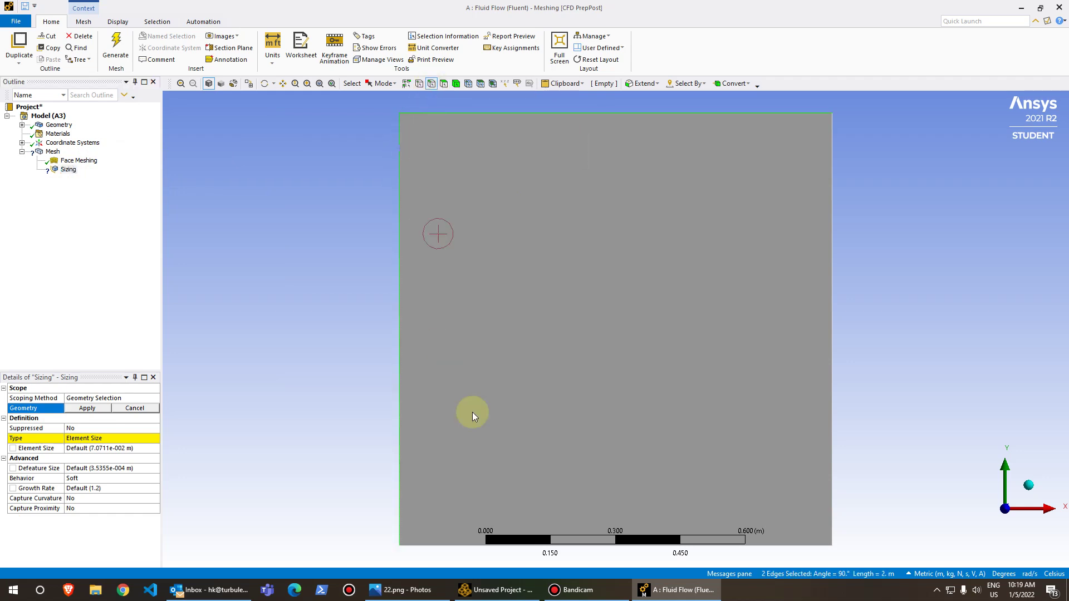
left_click(470, 545, "ctrl")
left_click(835, 385, "ctrl")
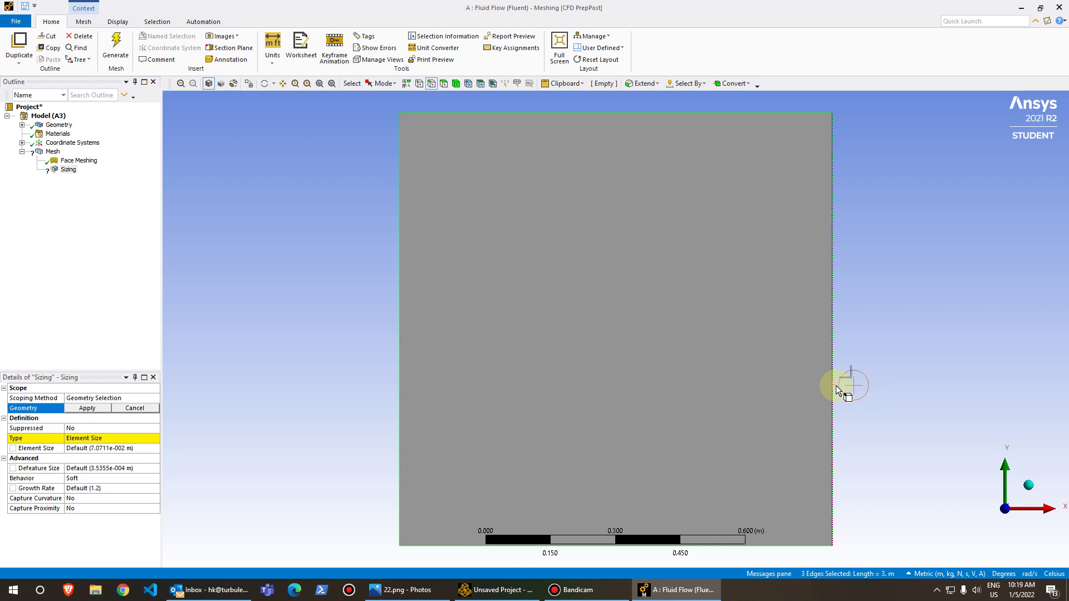
left_click(88, 410)
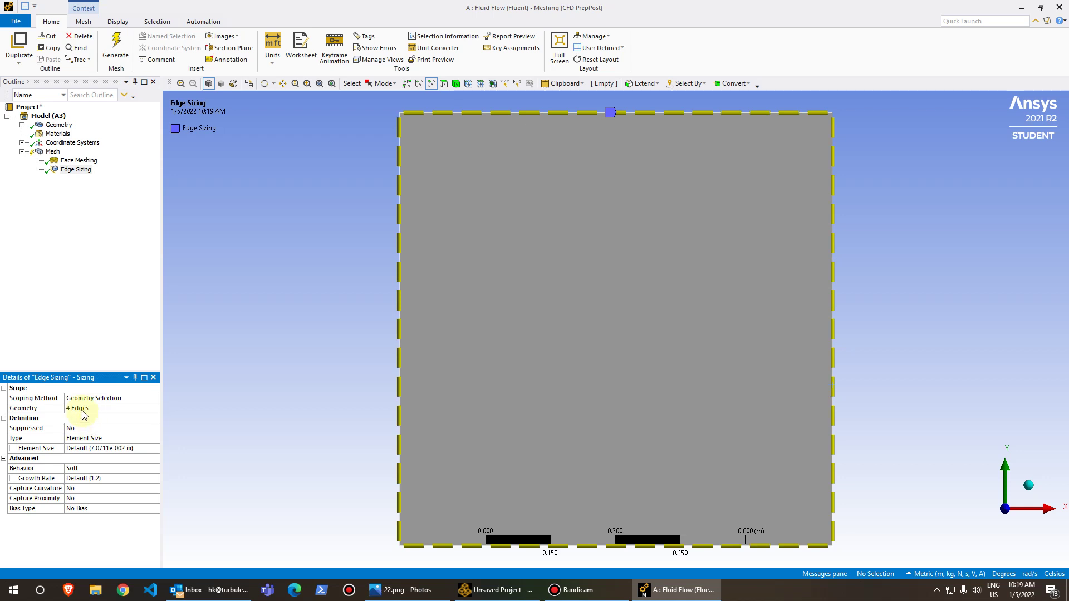
- Define the edge sizing by Number of Divisions with 100 divisions
left_click(103, 439)
left_click(156, 438)
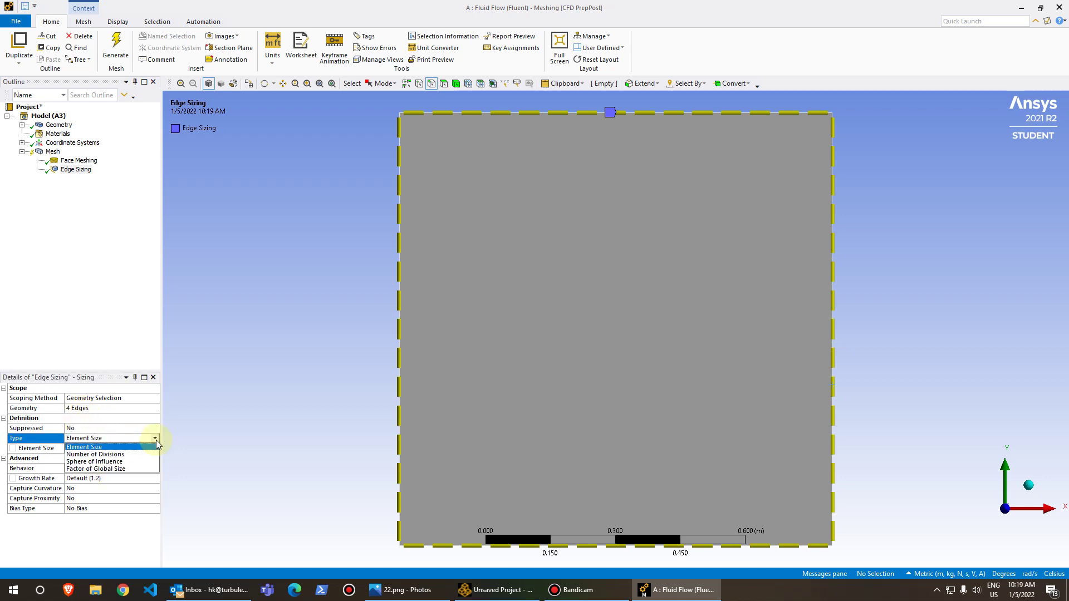
left_click(135, 454)
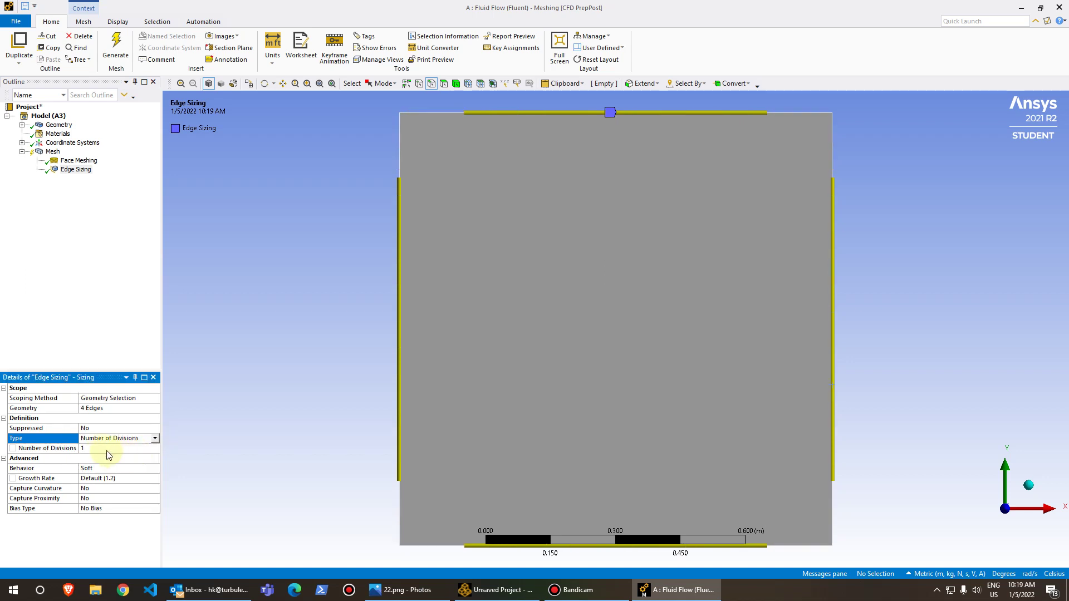
left_click(101, 449)
type("100")
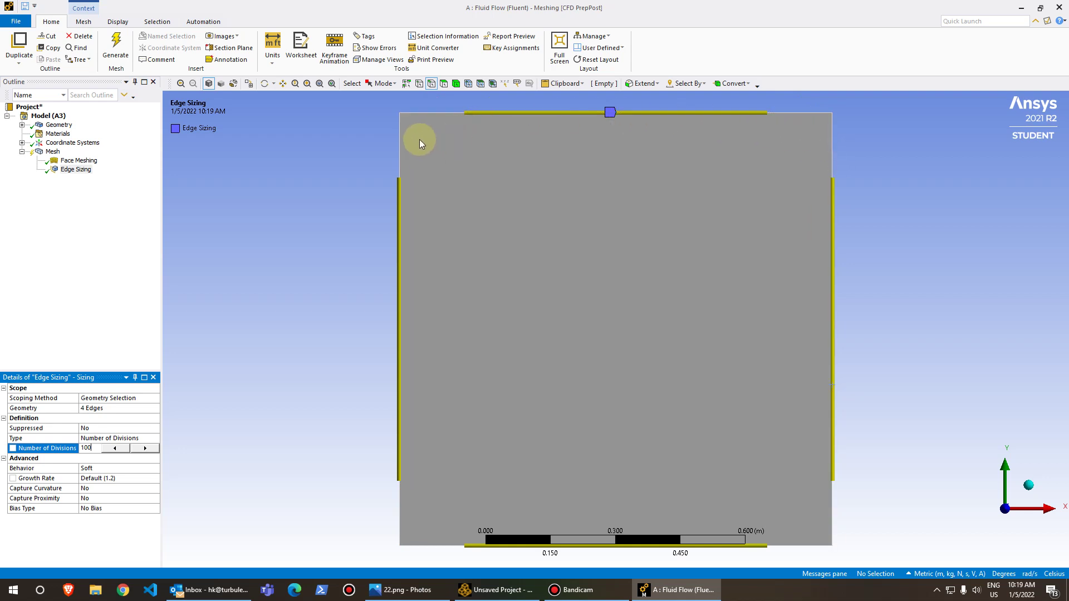
- Bias the edge sizing with the pattern that is finest at the middle of each edge, using a bias factor of 10
left_click(96, 506)
left_click(155, 509)
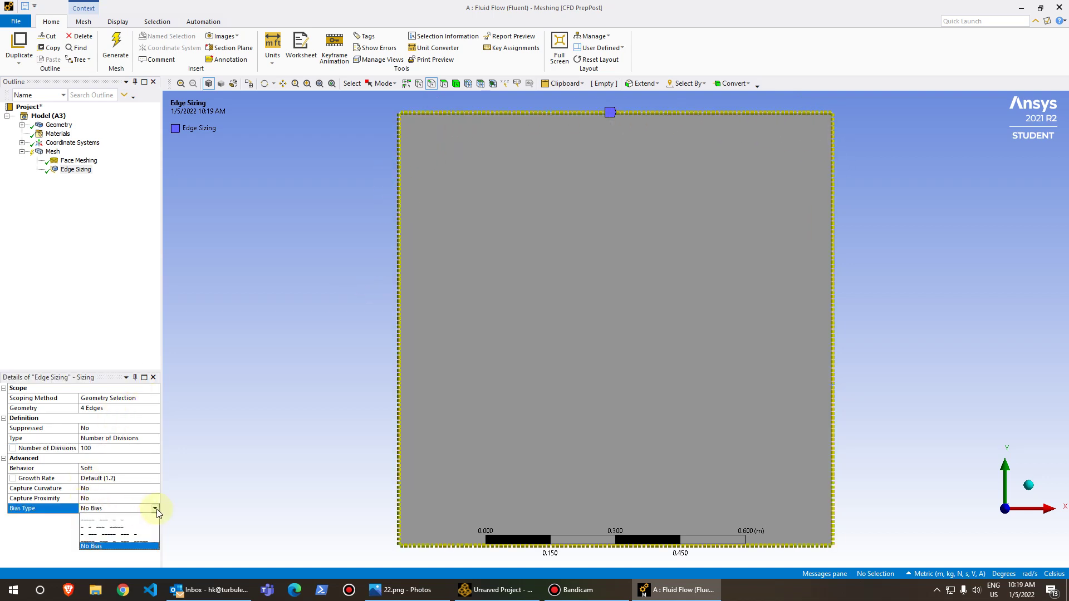
left_click(119, 541)
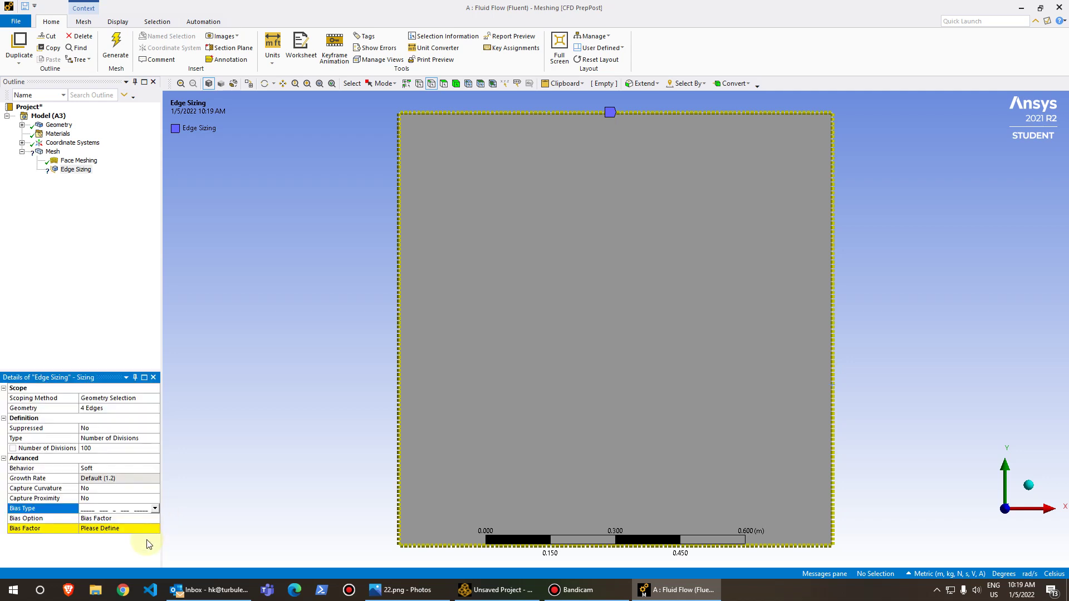
left_click(110, 529)
type("10")
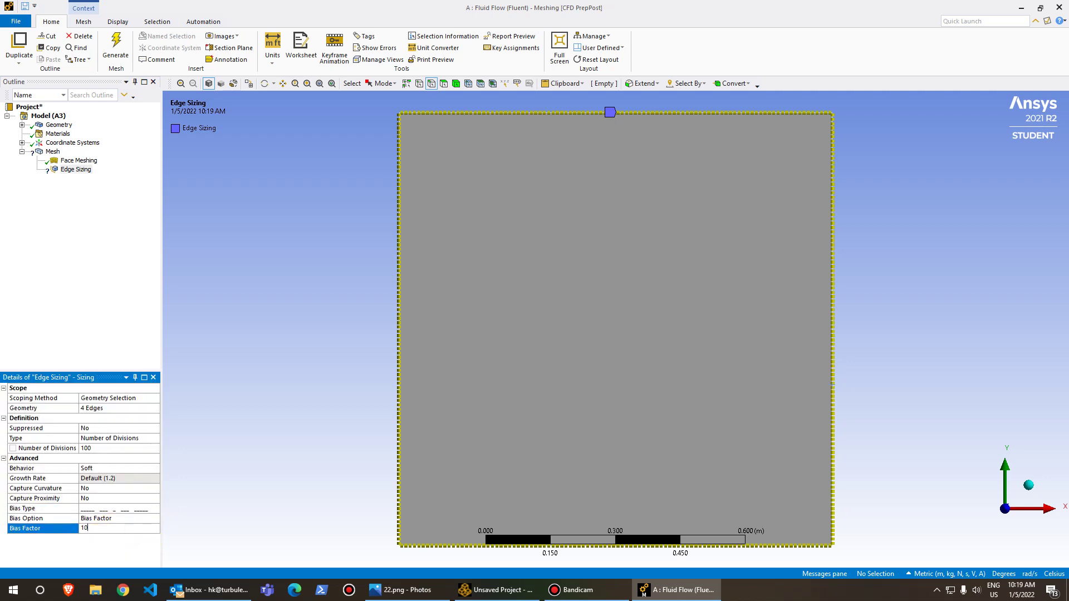
key("Return")
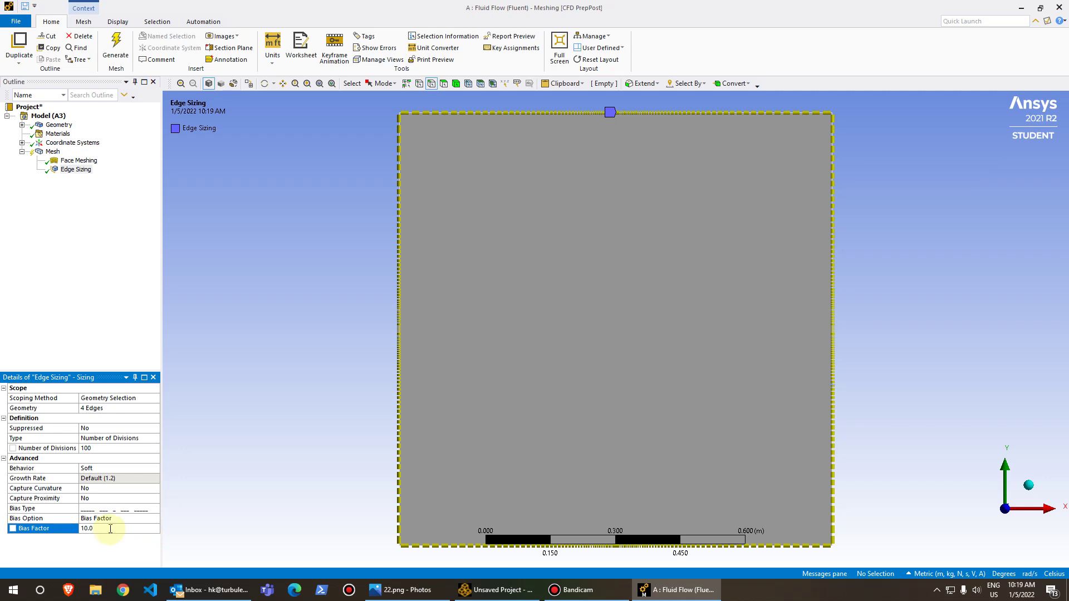
- Change the edge sizing's bias pattern to refine toward both ends of each edge, then regenerate and display the mesh
left_click(120, 508)
left_click(156, 509)
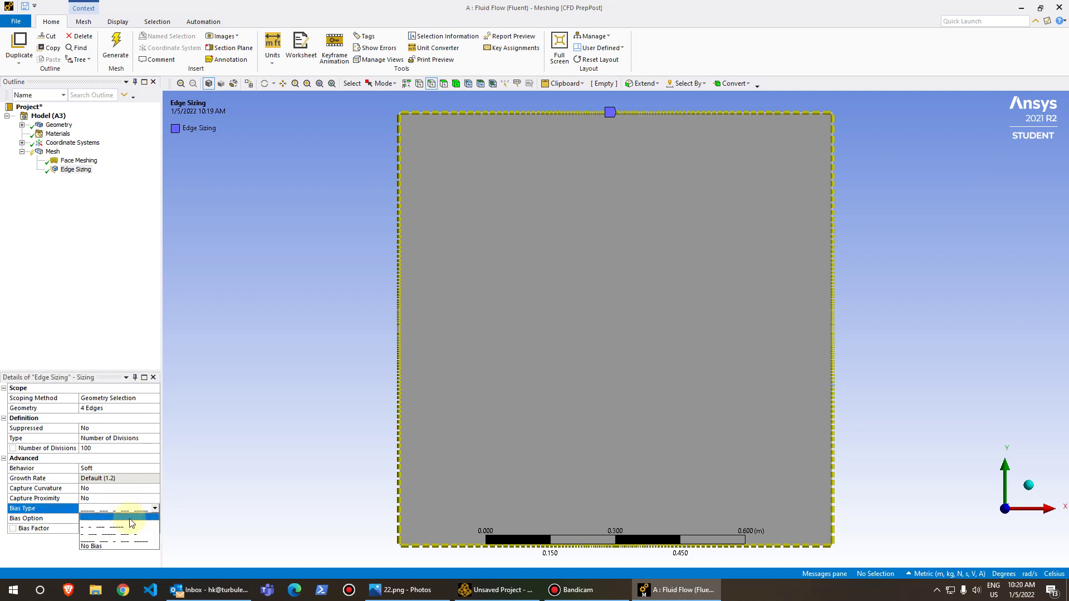
left_click(120, 536)
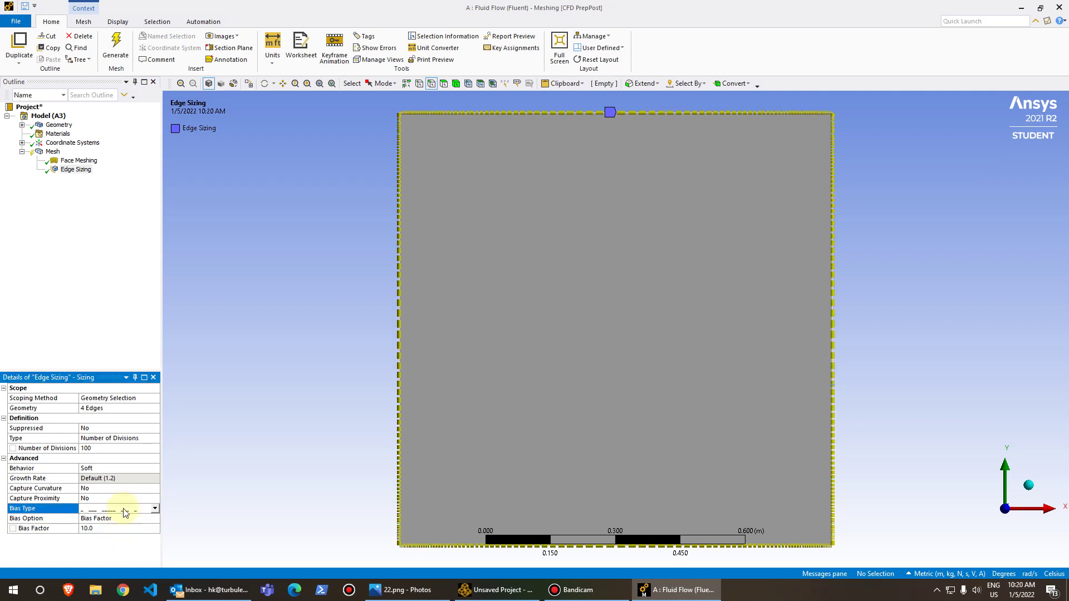
left_click(218, 513)
left_click(104, 528)
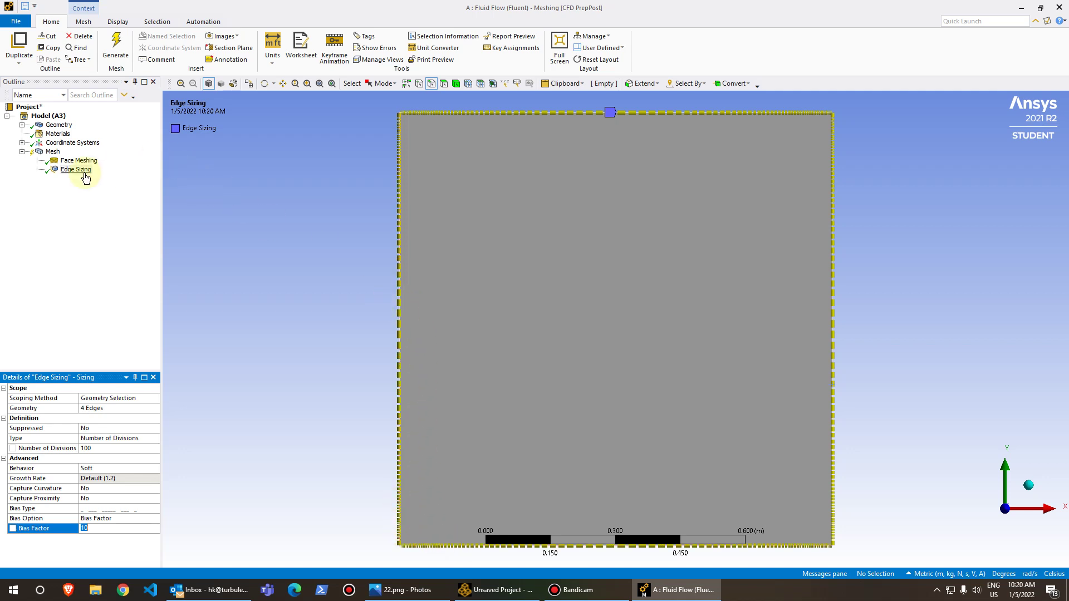
left_click(122, 47)
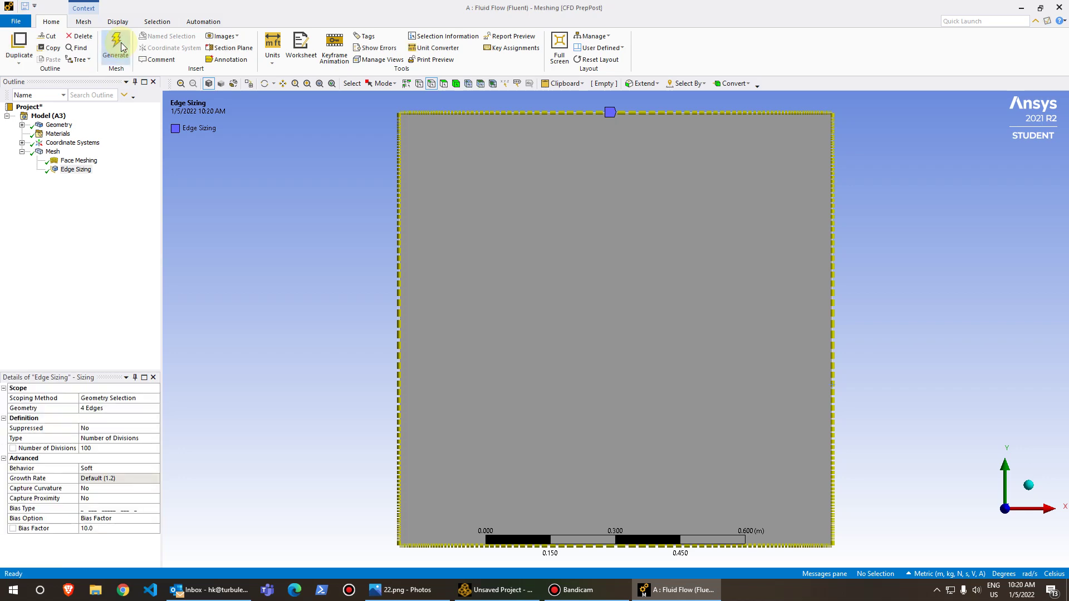
left_click(50, 152)
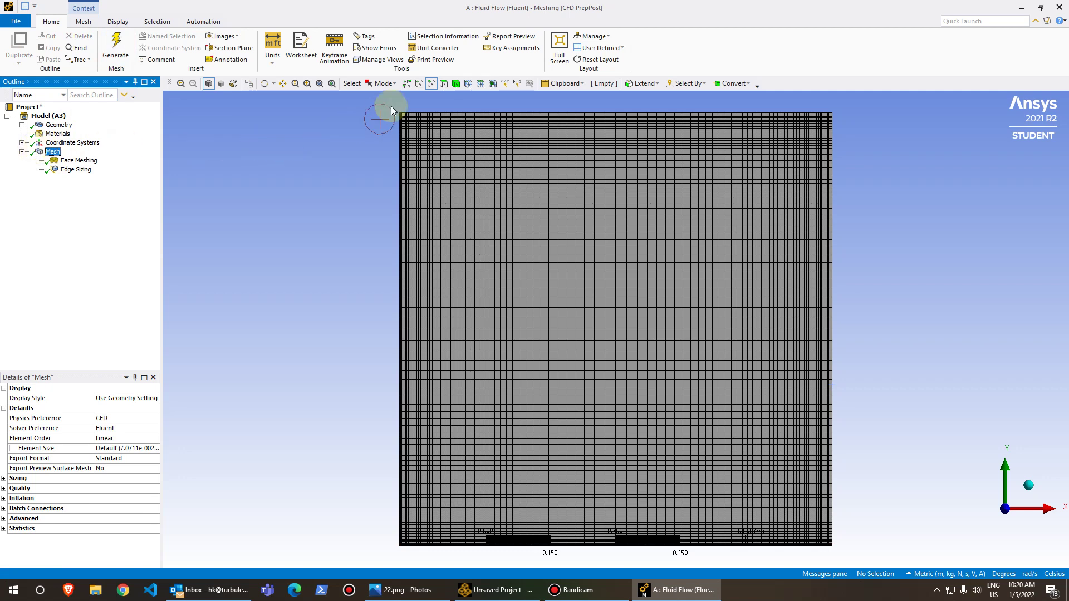
- Create a named selection called Top for the square's upper edge and check it in the model tree
left_click(448, 113)
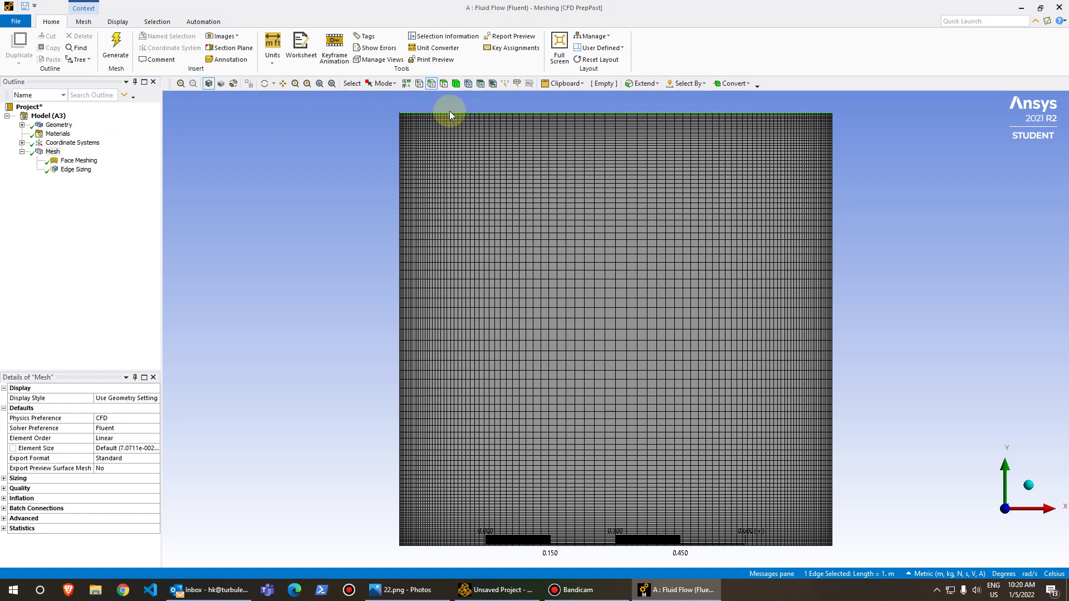
right_click(451, 115)
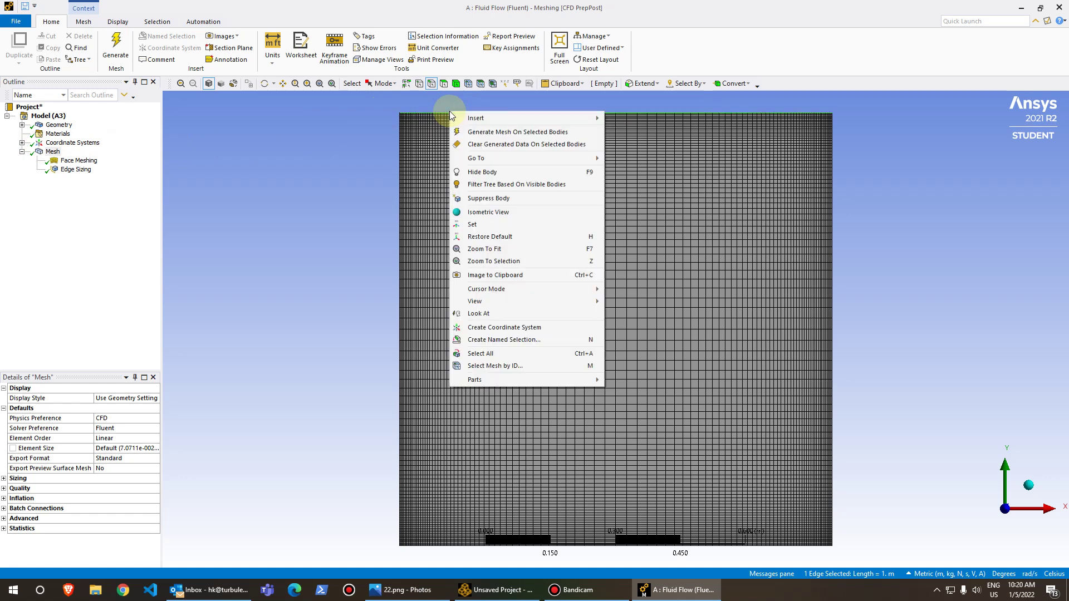
left_click(504, 340)
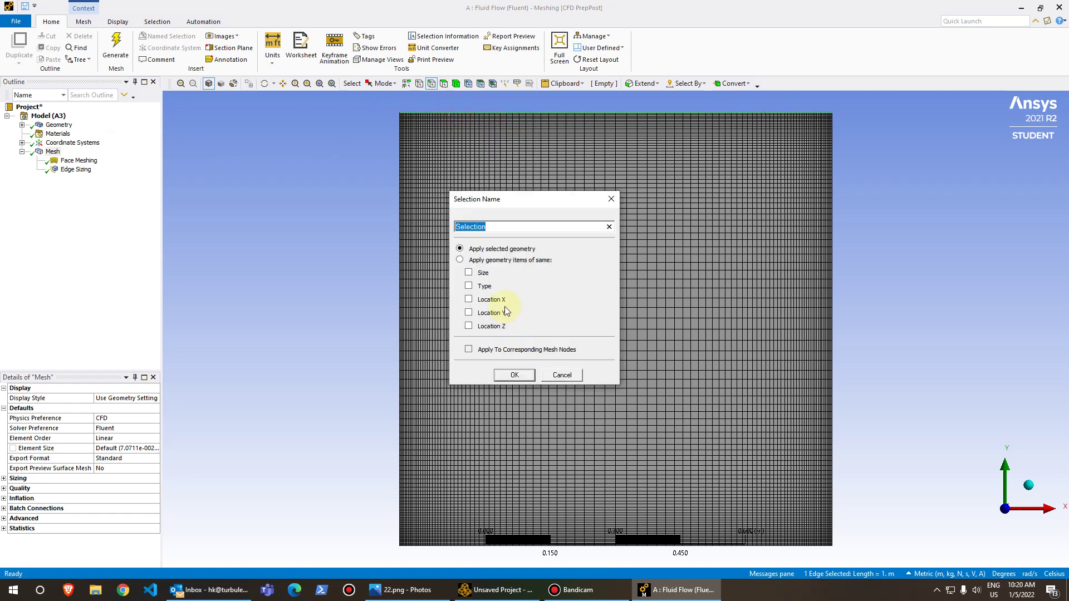
type("Top")
left_click(511, 377)
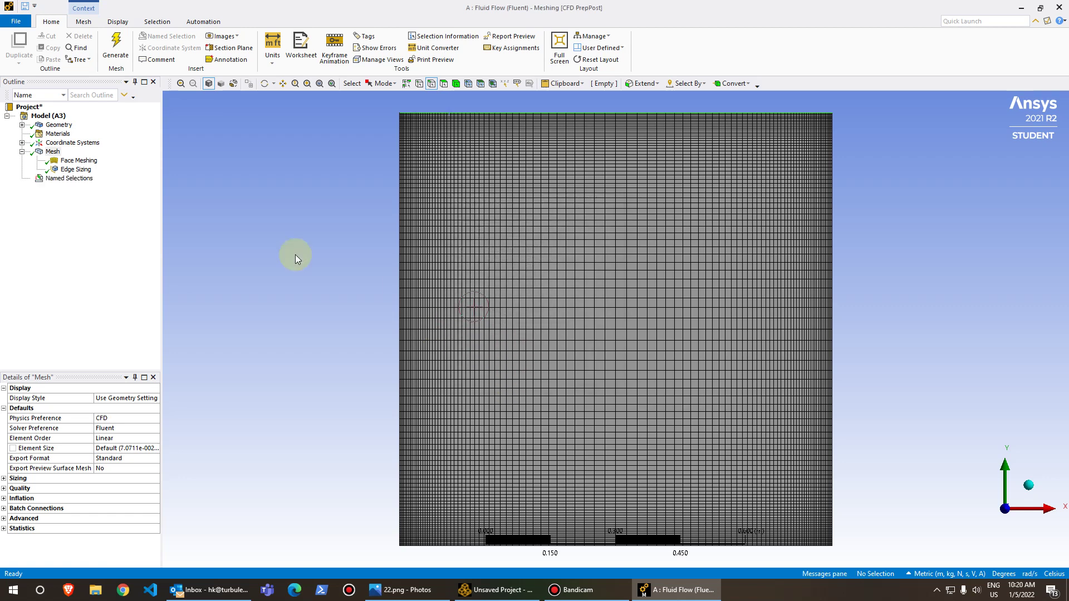
left_click(68, 179)
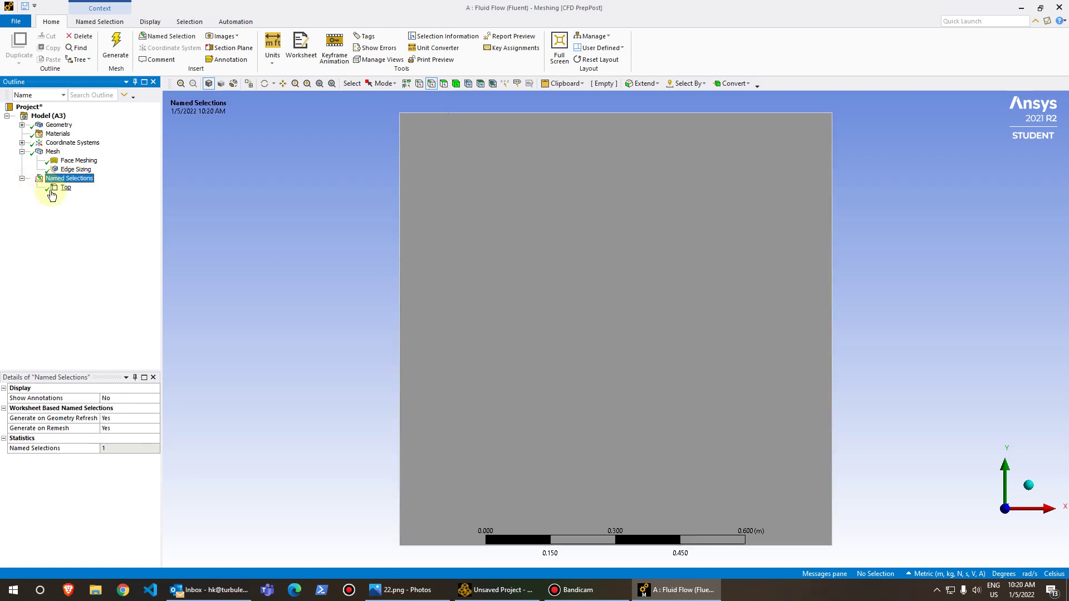
left_click(54, 189)
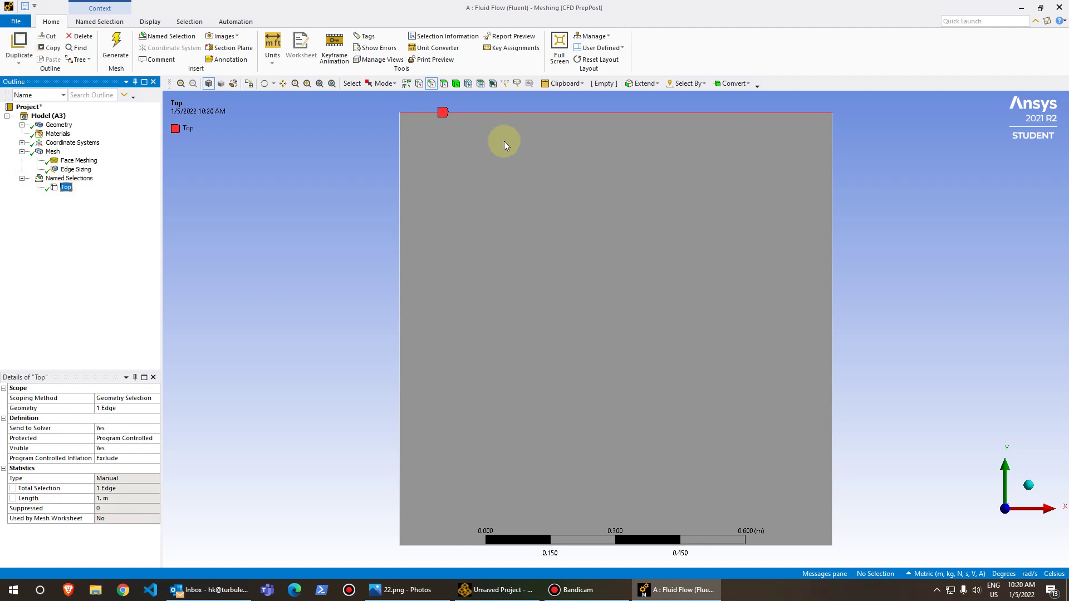
- Create a named selection for the square's right edge and rename it Right
left_click(833, 185)
right_click(833, 185)
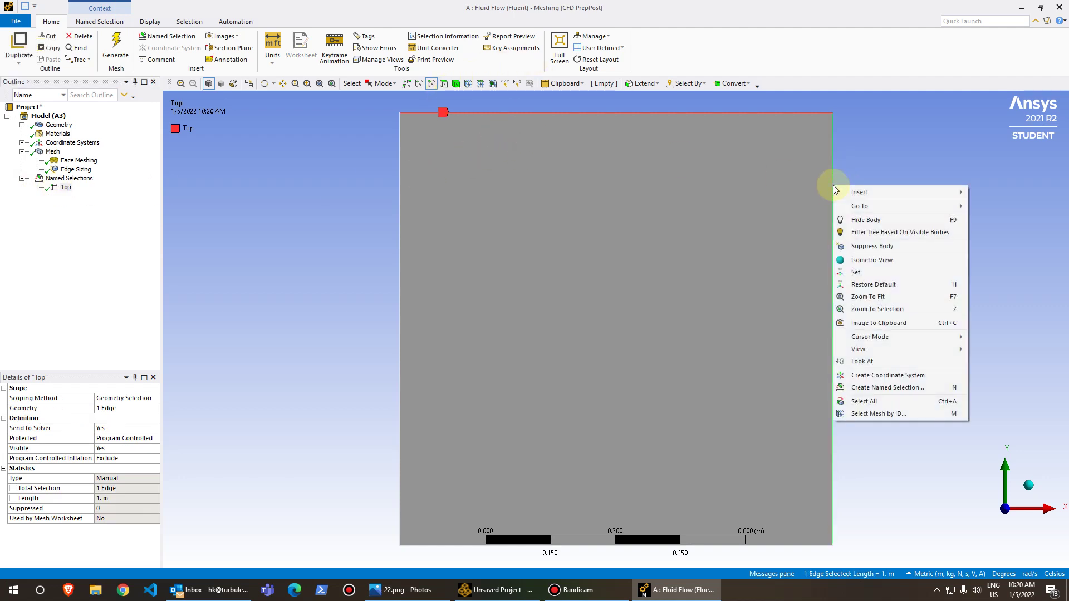
mouse_move(872, 192)
left_click(978, 192)
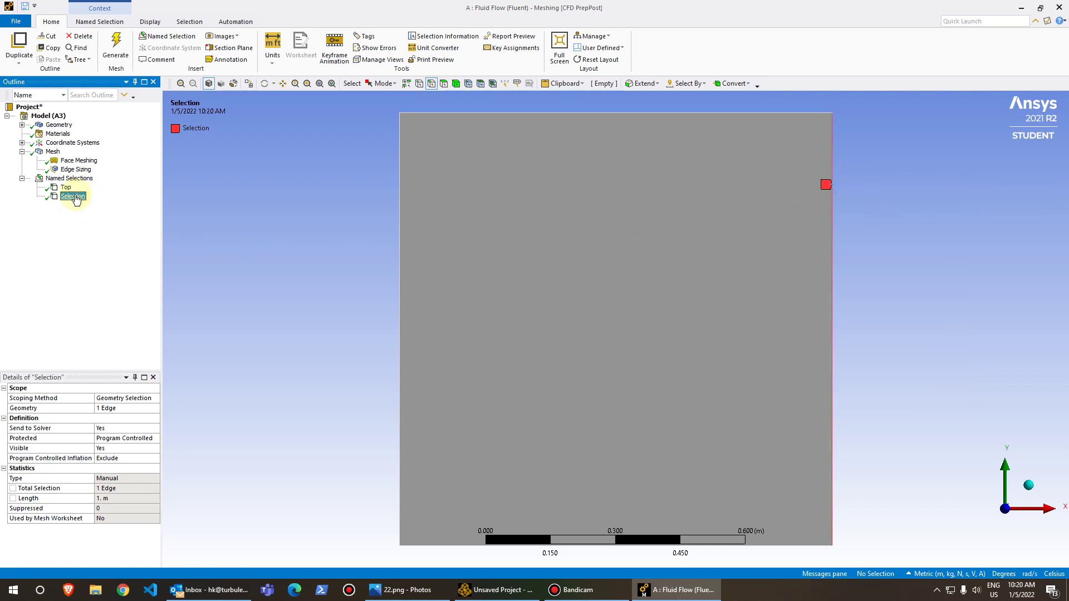
right_click(76, 198)
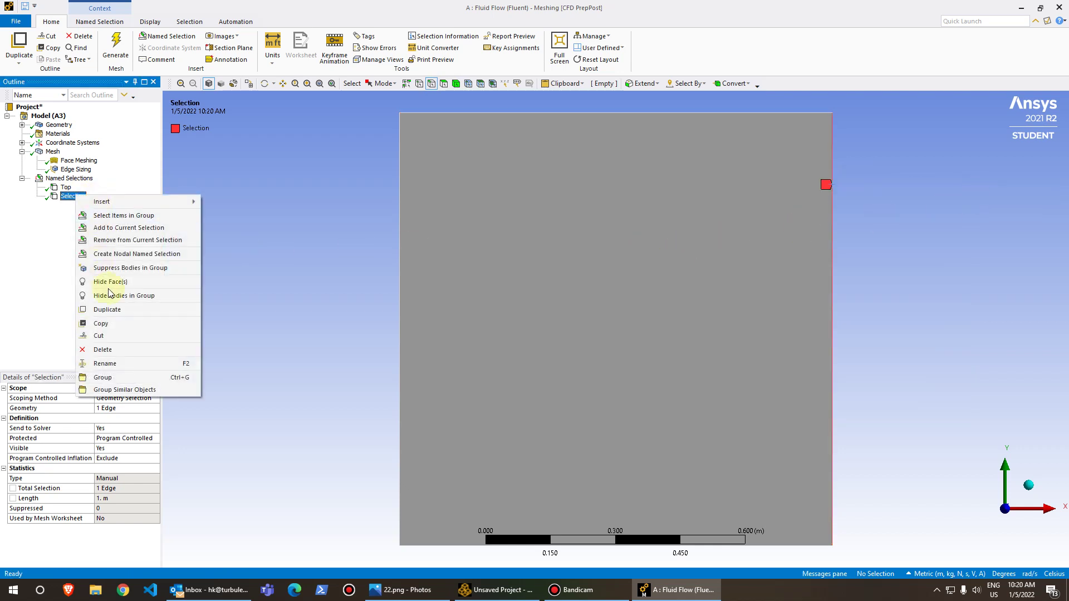
left_click(106, 364)
type("Right")
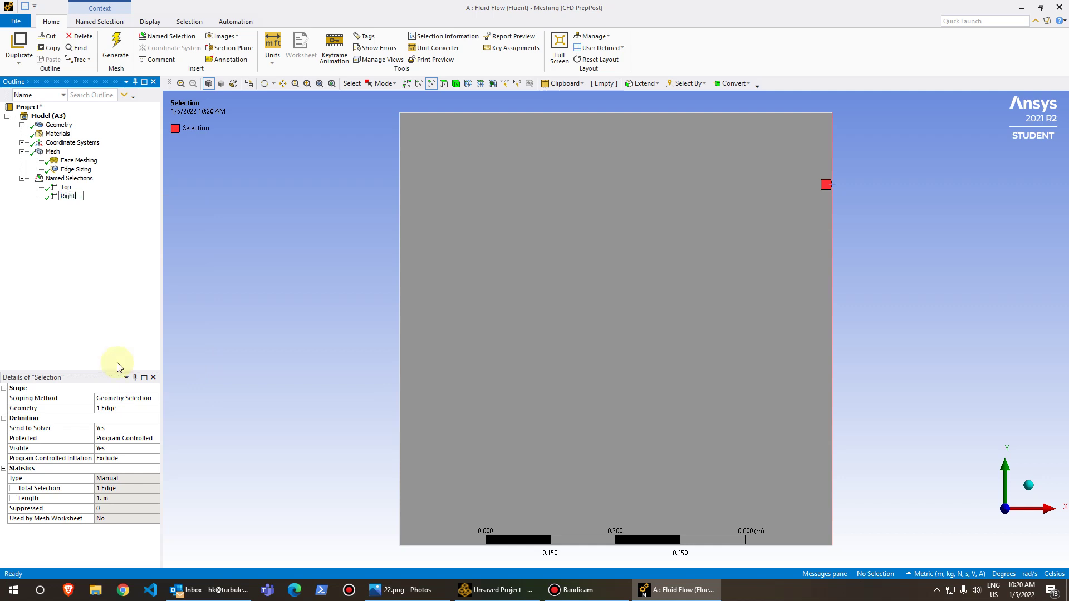
- Finish naming the Right selection and create a named selection called Left for the square's left edge
key("Return")
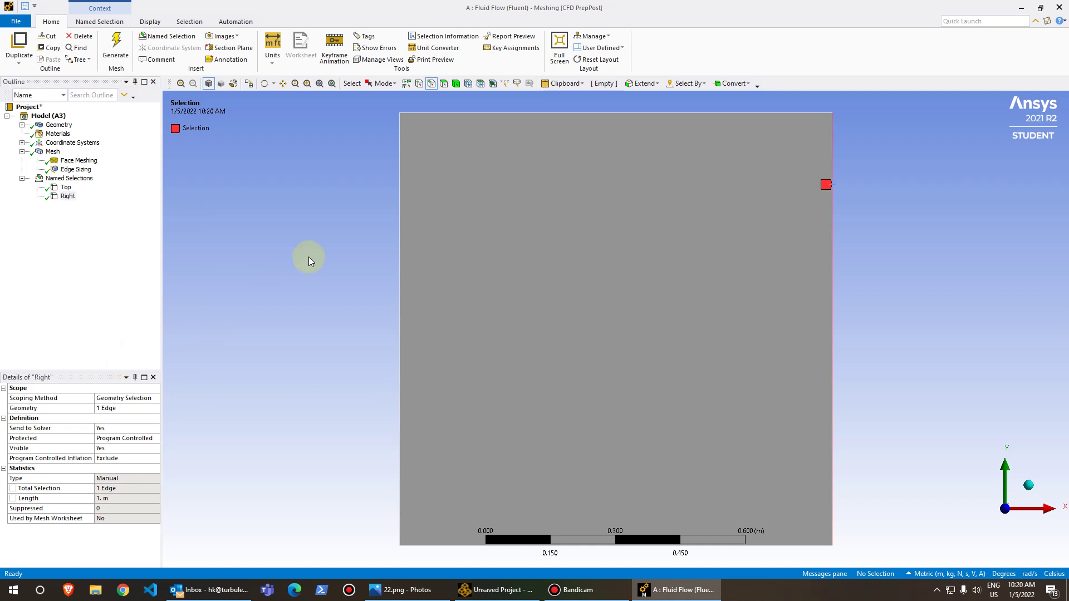
left_click(401, 204)
right_click(400, 206)
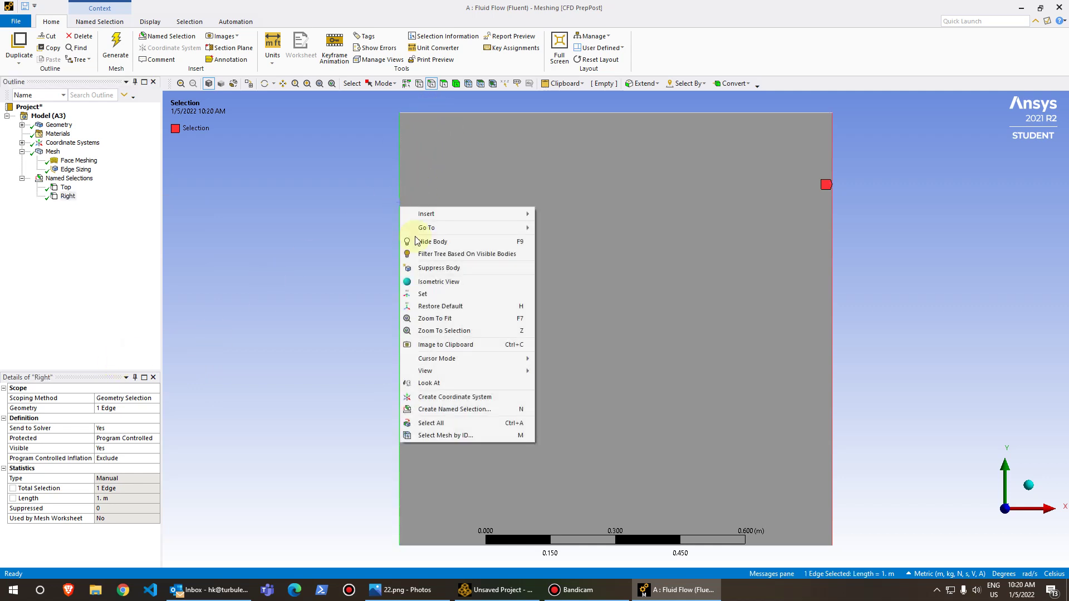
left_click(445, 415)
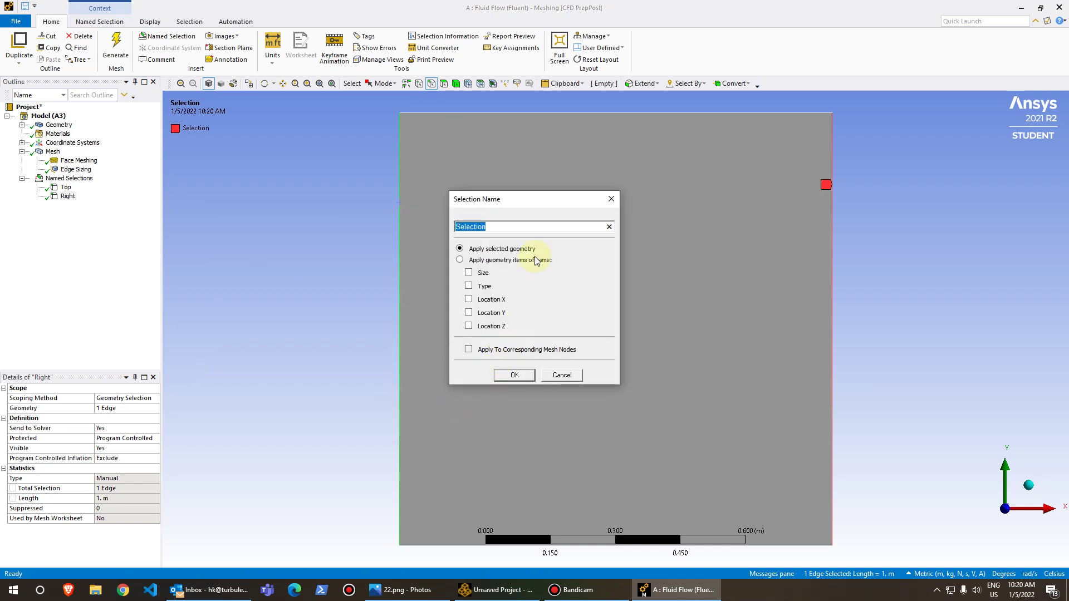
type("LE")
key("BackSpace")
type("eft")
left_click(514, 374)
- Create a named selection called Bottom for the square's lower edge
right_click(445, 547)
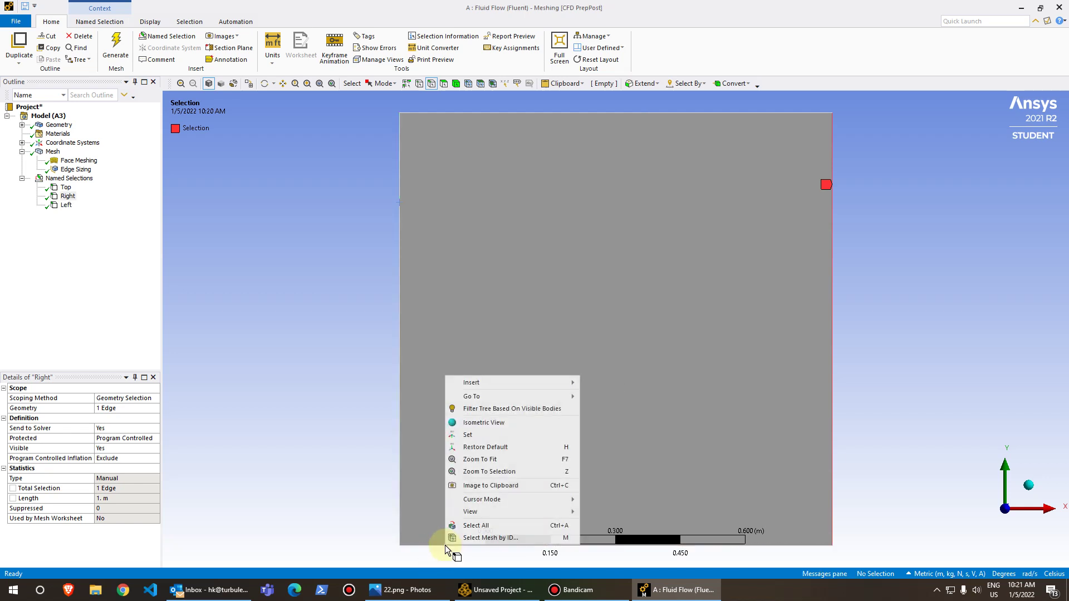
left_click(433, 547)
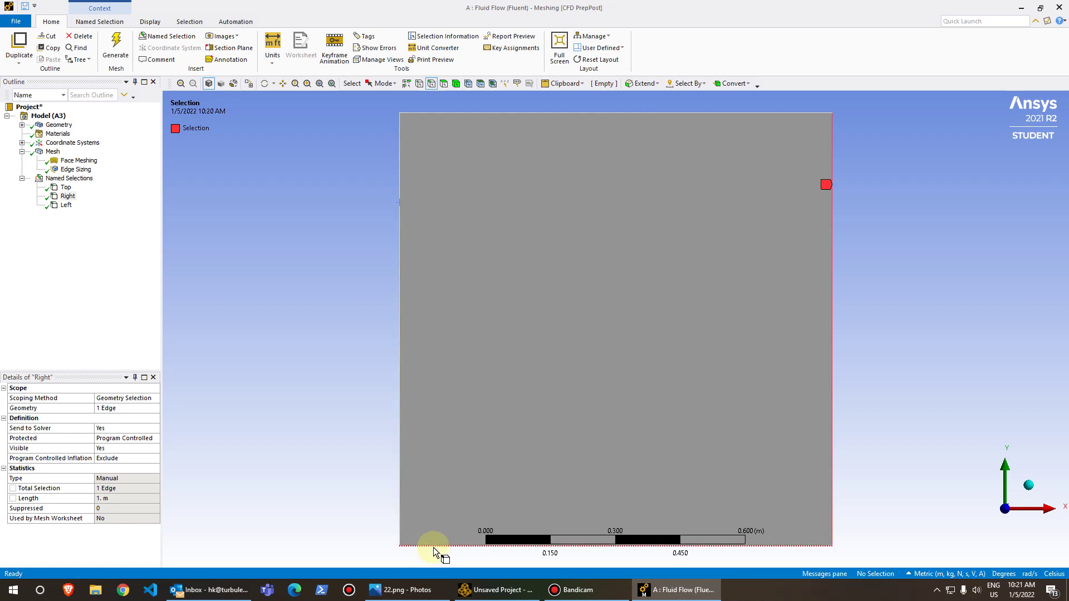
left_click(435, 547)
right_click(436, 545)
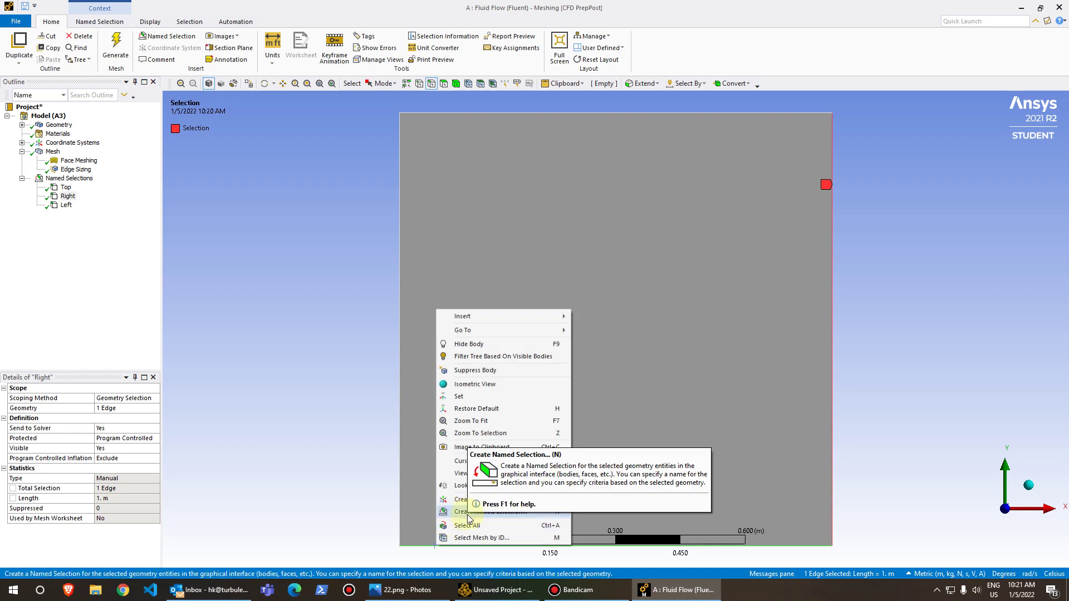
left_click(467, 512)
type("Bottom")
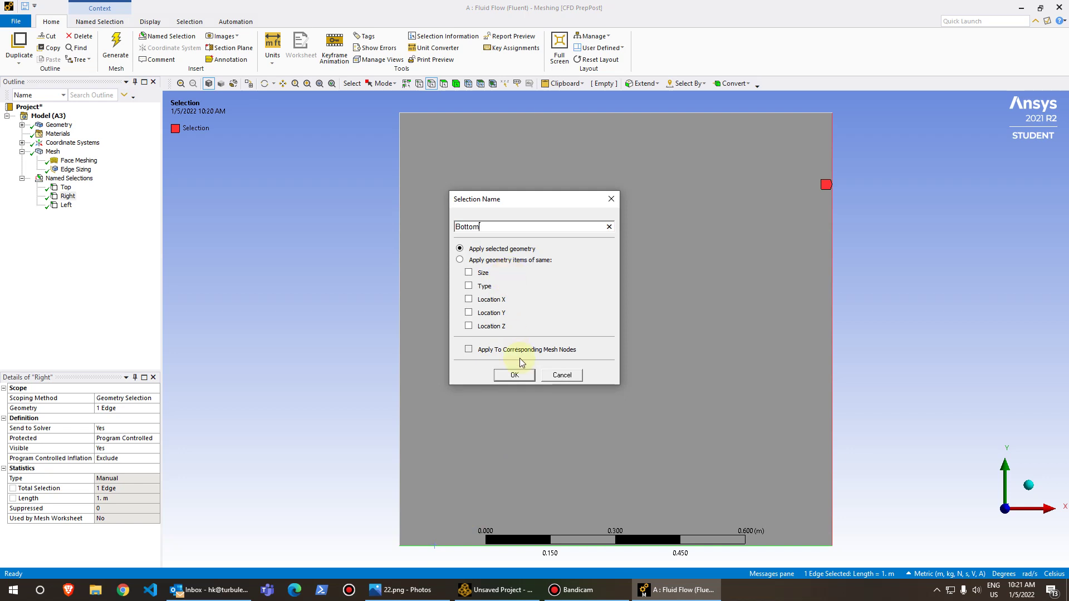
left_click(515, 375)
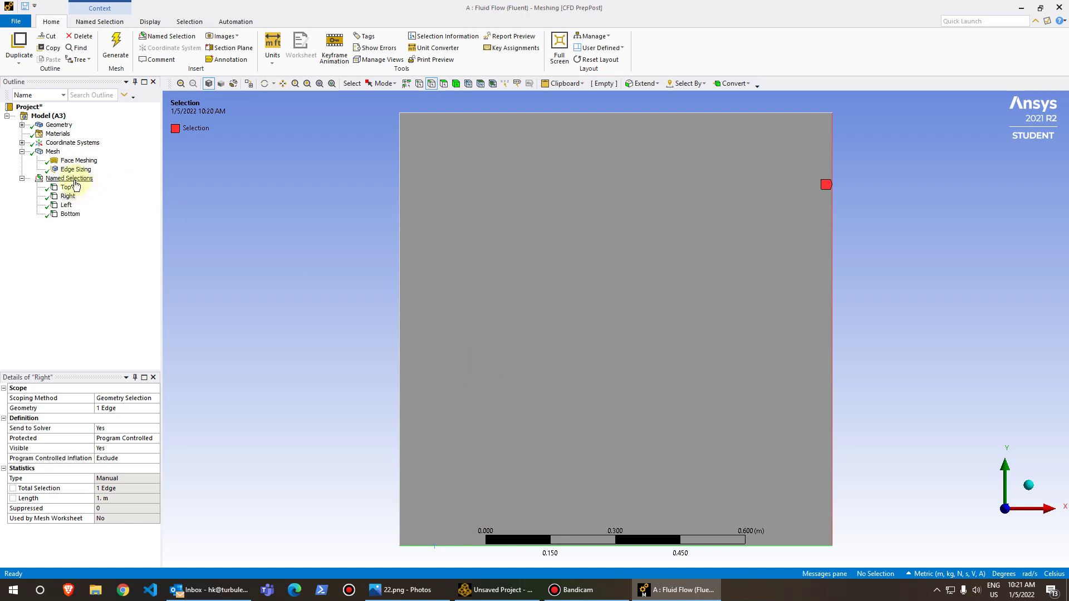
- Regenerate the mesh with the four named edges and close the meshing application to return to Workbench
left_click(114, 50)
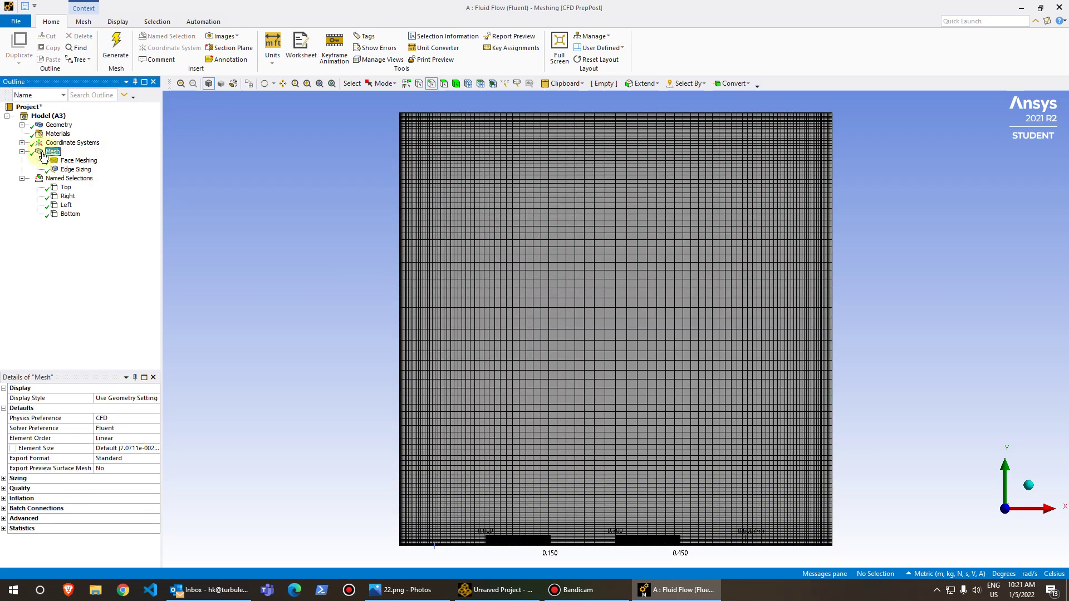
left_click(1058, 10)
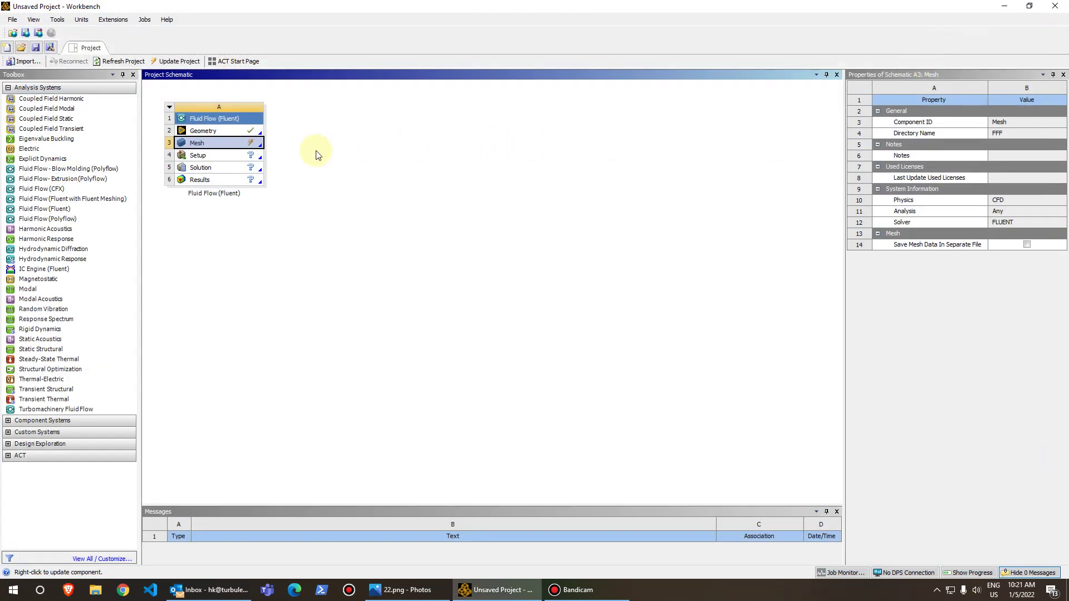
- Update the Mesh cell of the Fluid Flow (Fluent) system and dismiss the e-mail notifications
right_click(240, 144)
left_click(299, 204)
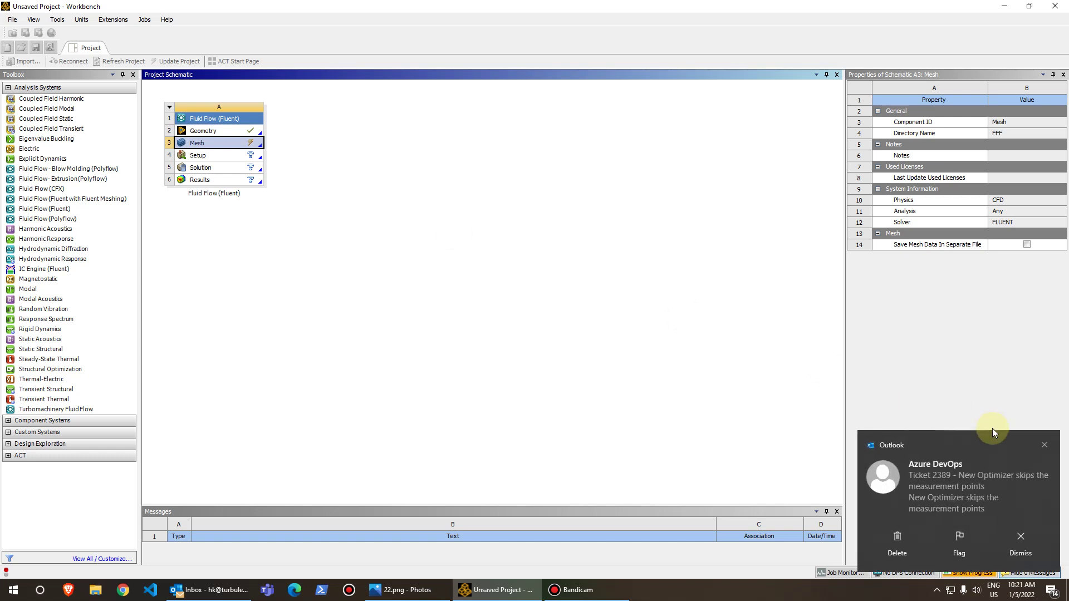
left_click(1046, 444)
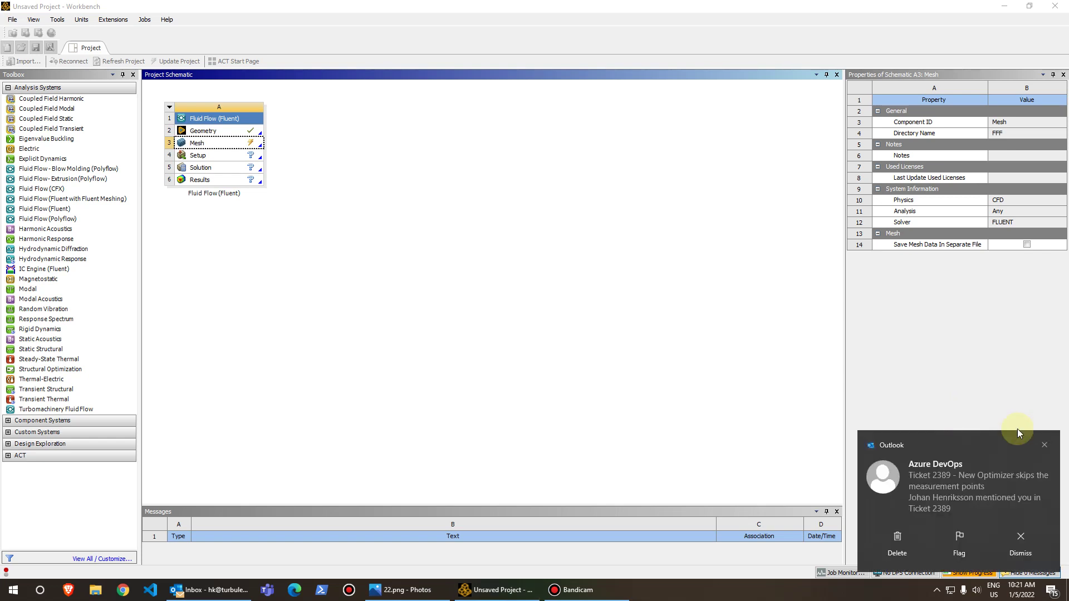
left_click(1046, 444)
left_click(637, 402)
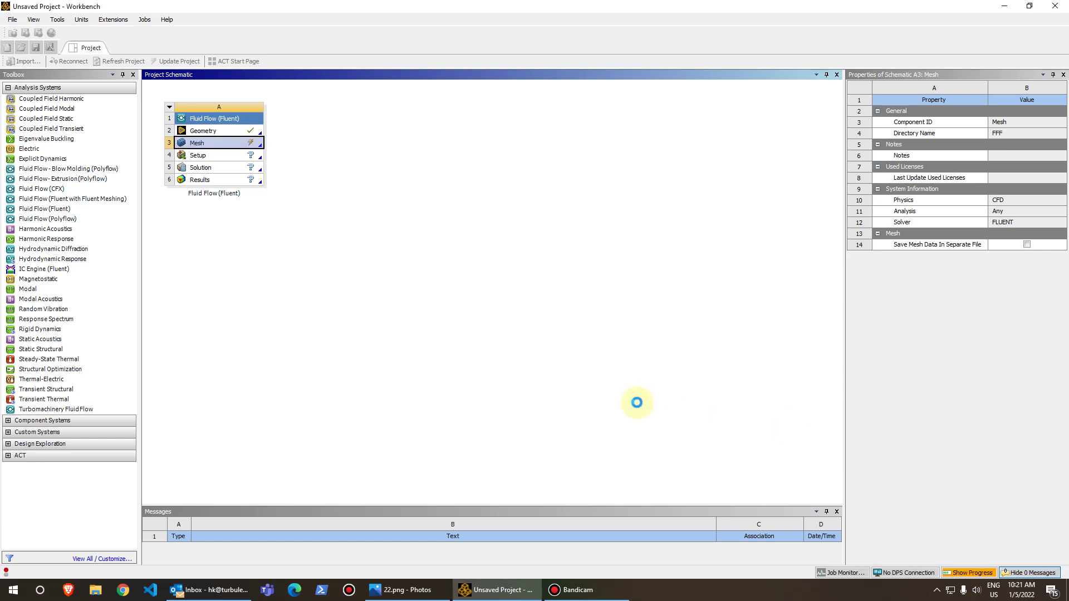